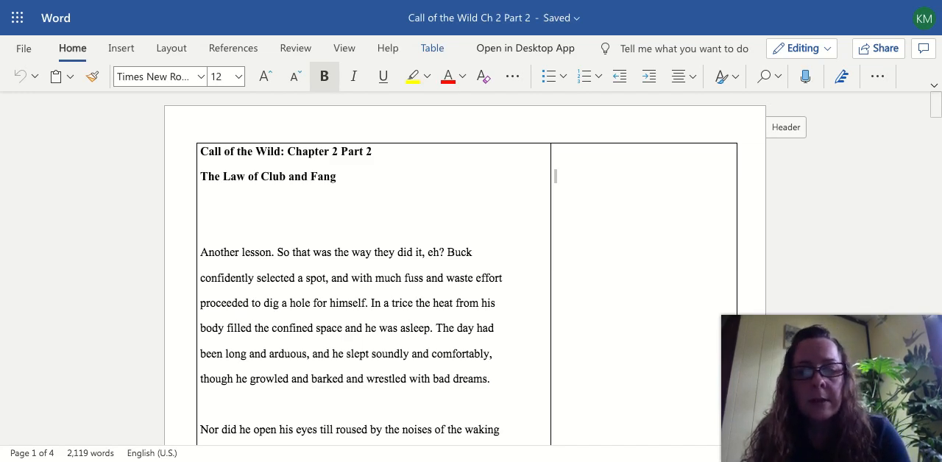
pyautogui.scroll(-1, 465, 268)
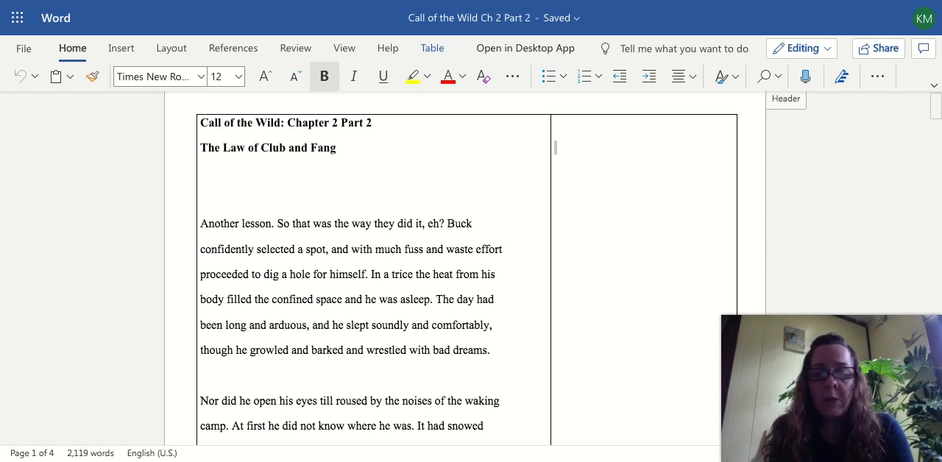
pyautogui.scroll(-2, 555, 147)
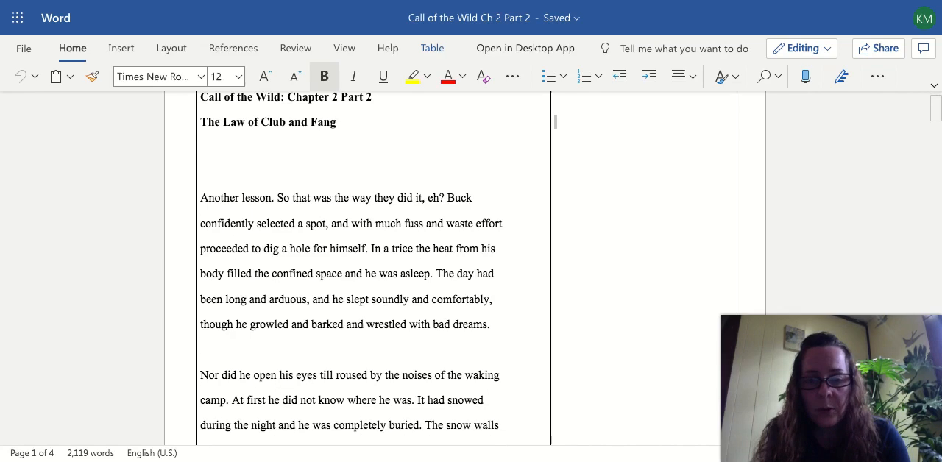
pyautogui.scroll(-2, 471, 265)
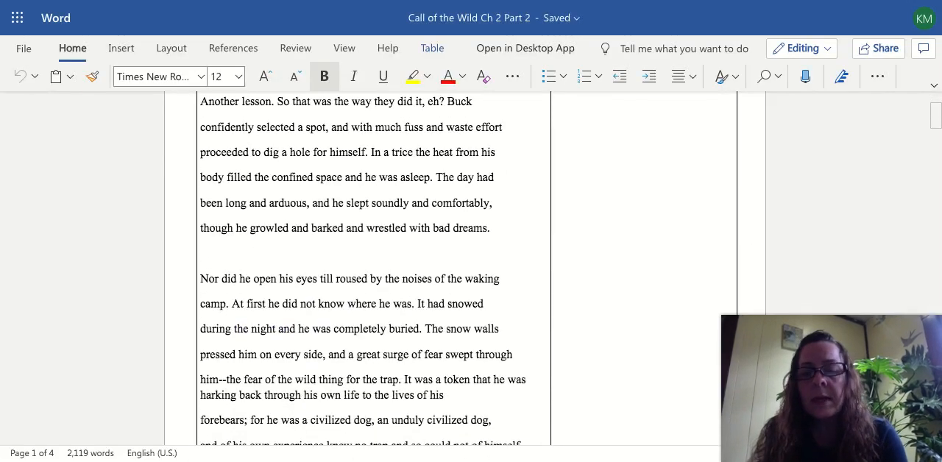
pyautogui.scroll(-1, 471, 265)
pyautogui.scroll(-1, 471, 268)
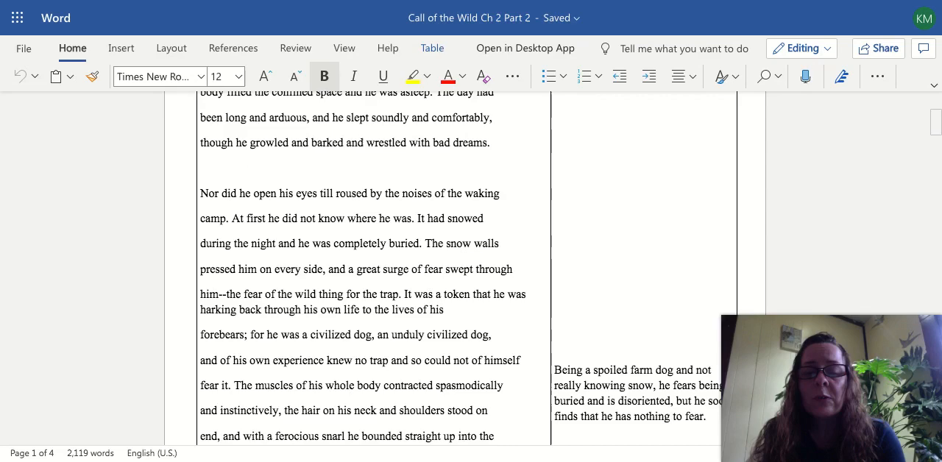
pyautogui.scroll(-1, 471, 268)
pyautogui.scroll(-1, 471, 268)
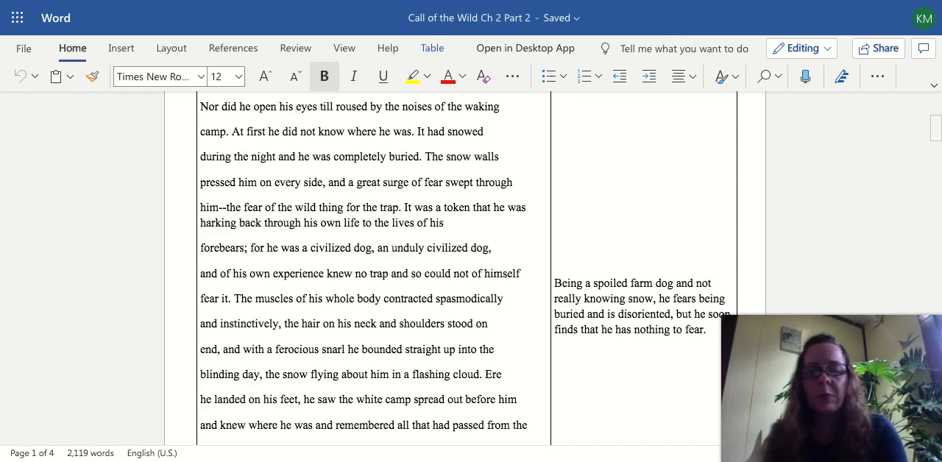
pyautogui.scroll(-2, 471, 268)
pyautogui.scroll(-1, 470, 268)
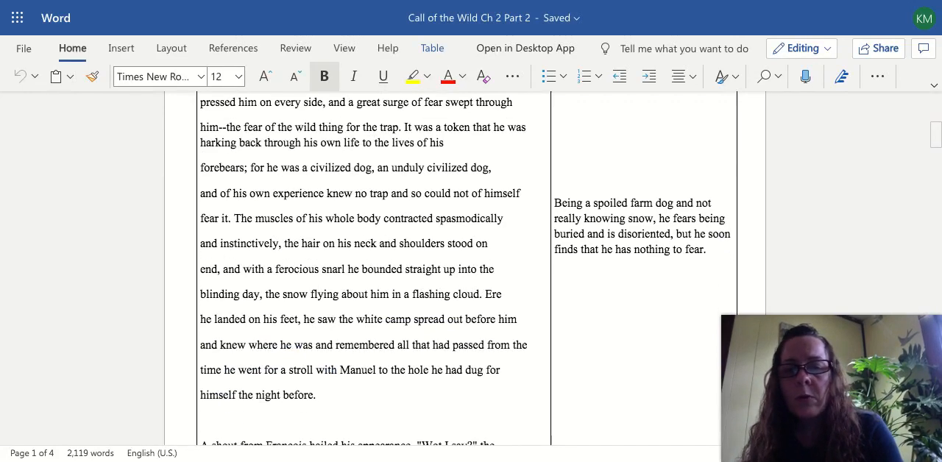
pyautogui.scroll(-1, 471, 269)
pyautogui.scroll(-1, 471, 269)
pyautogui.scroll(-2, 471, 269)
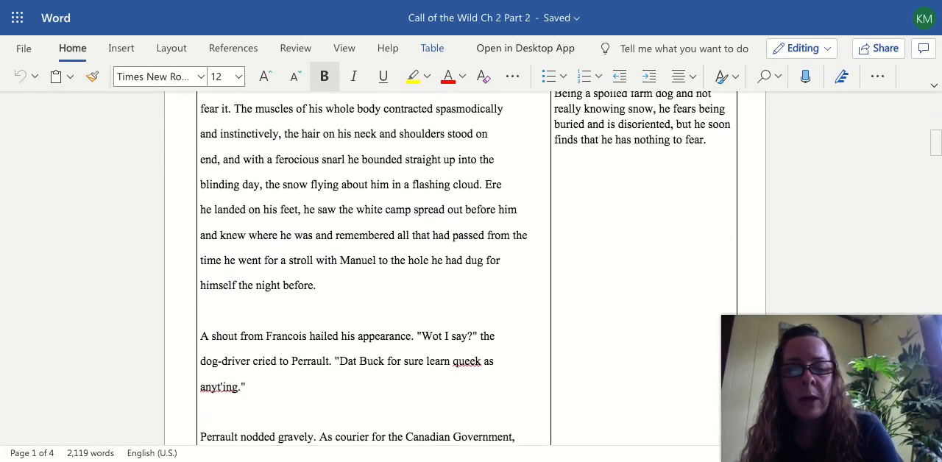
pyautogui.scroll(1, 471, 269)
pyautogui.scroll(1, 470, 269)
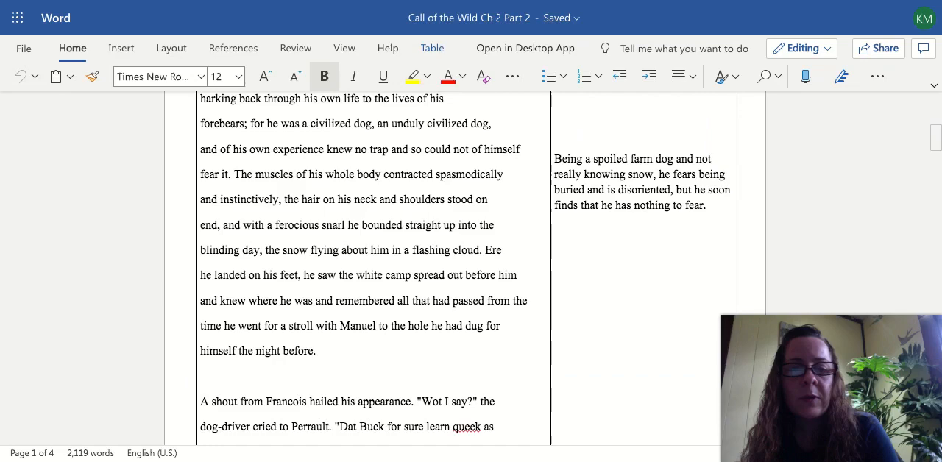
pyautogui.scroll(-1, 471, 268)
pyautogui.scroll(-1, 471, 268)
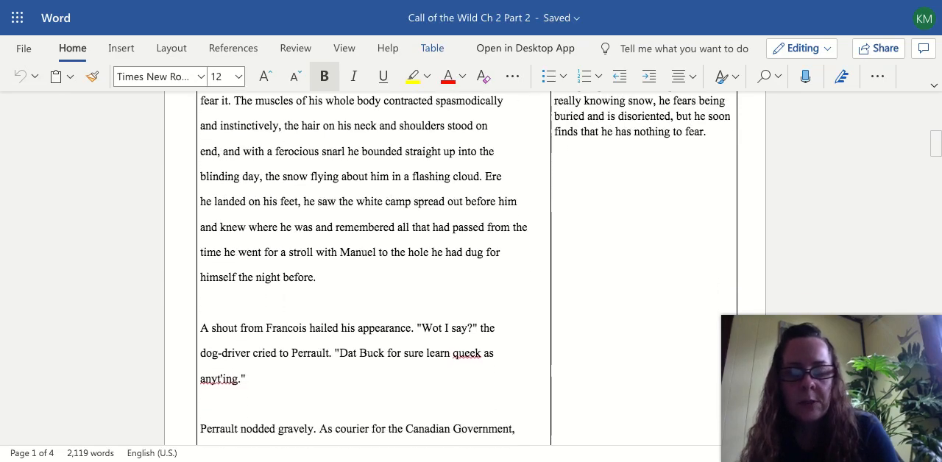
pyautogui.scroll(-1, 471, 269)
pyautogui.scroll(-1, 470, 269)
pyautogui.scroll(-1, 470, 269)
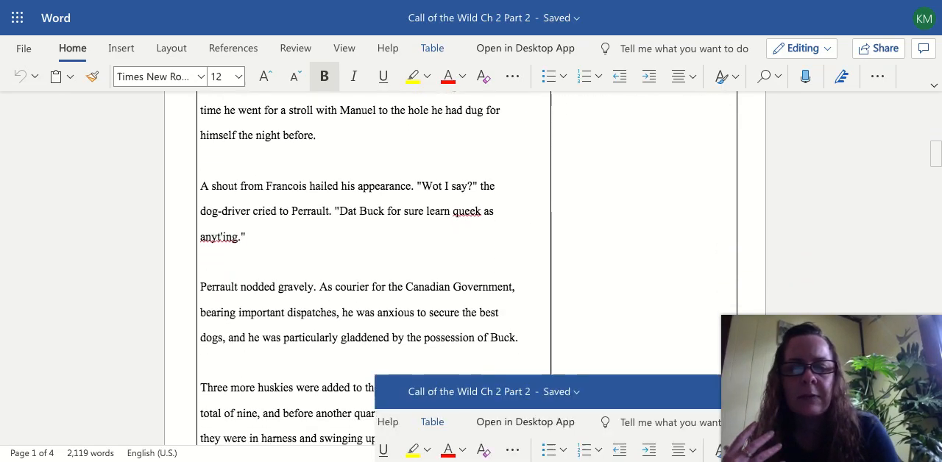
pyautogui.scroll(-1, 470, 269)
pyautogui.scroll(-1, 471, 269)
pyautogui.scroll(-1, 471, 268)
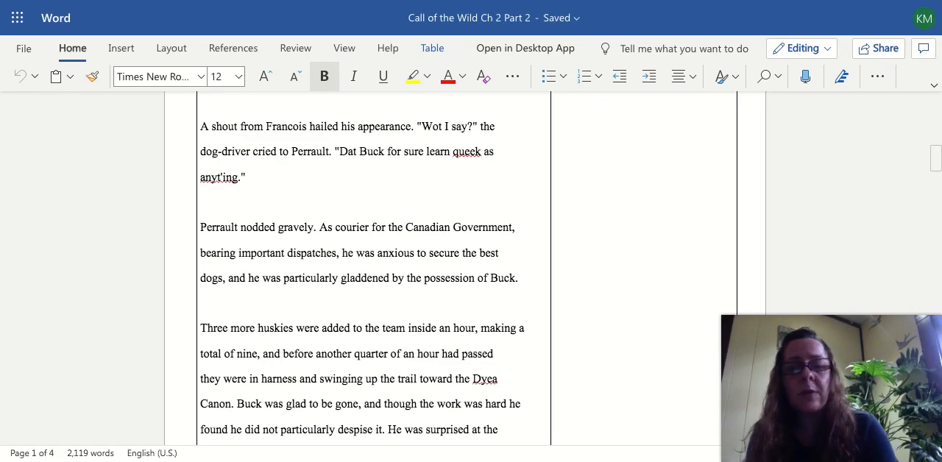
pyautogui.scroll(-1, 471, 280)
pyautogui.scroll(-1, 470, 280)
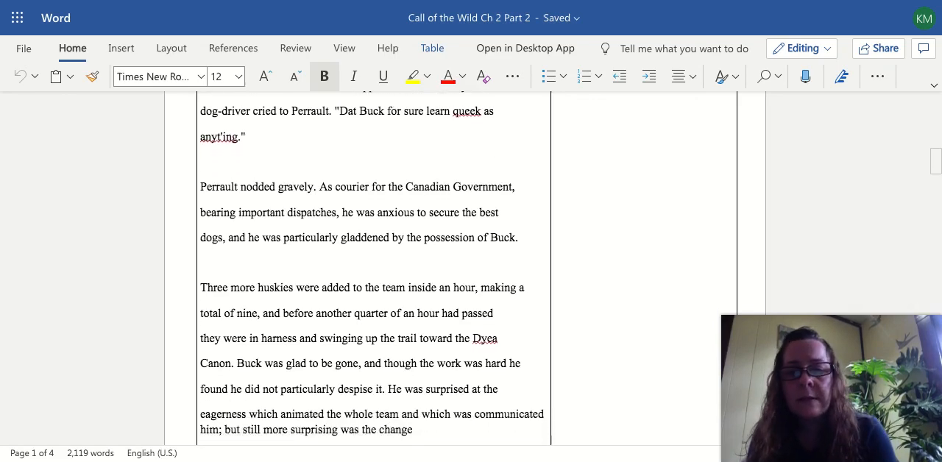
pyautogui.scroll(-2, 471, 279)
pyautogui.scroll(-2, 471, 280)
pyautogui.scroll(-2, 470, 279)
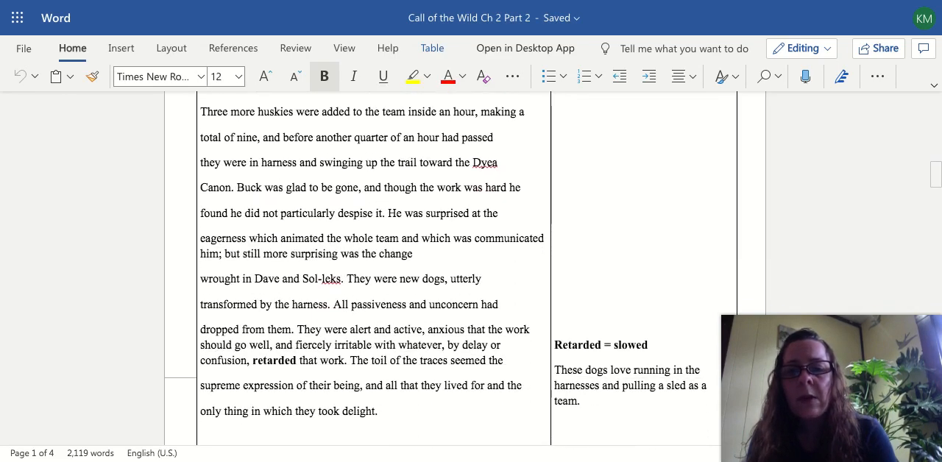
pyautogui.scroll(1, 470, 279)
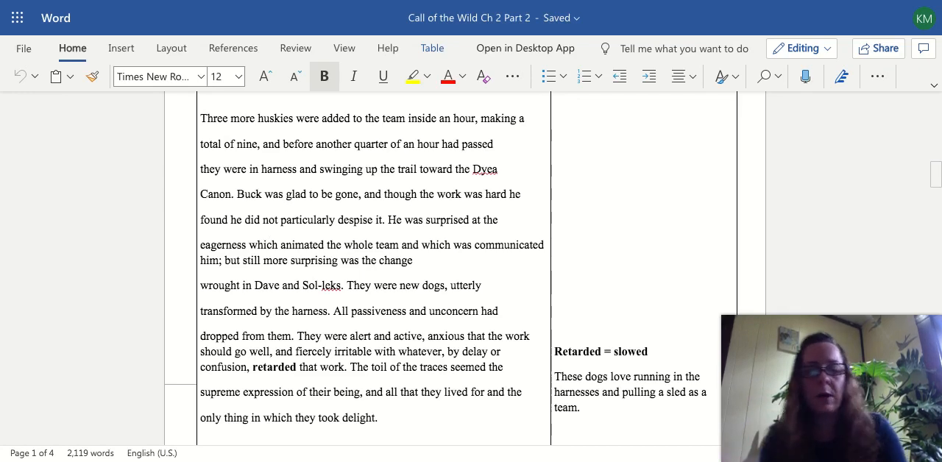
pyautogui.scroll(-3, 463, 265)
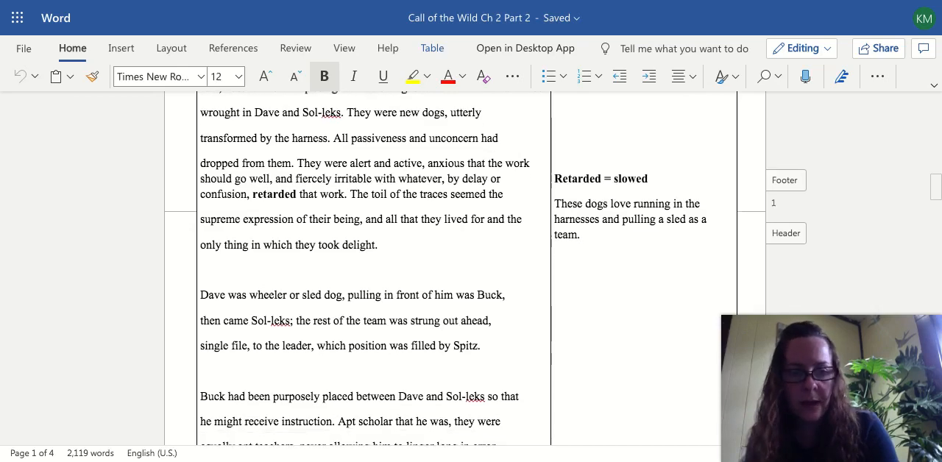
pyautogui.scroll(-1, 464, 269)
pyautogui.scroll(-1, 463, 269)
pyautogui.scroll(-1, 463, 269)
pyautogui.scroll(-1, 464, 268)
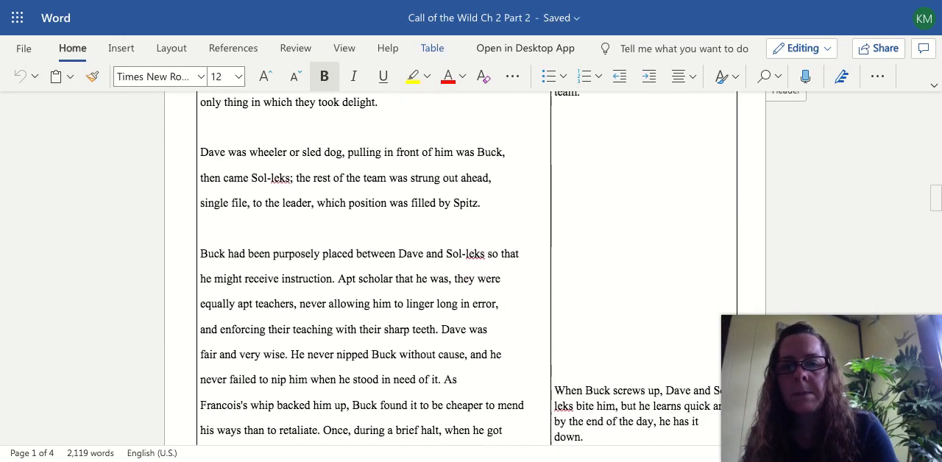
pyautogui.scroll(-1, 463, 269)
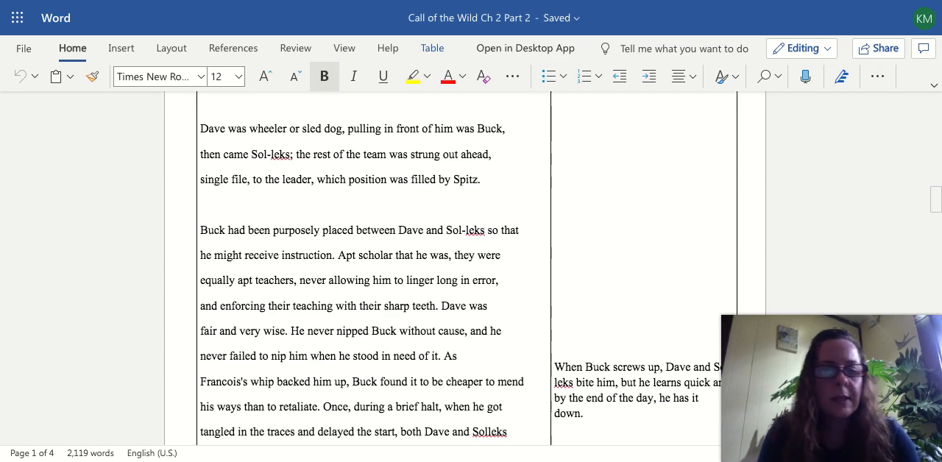
pyautogui.scroll(-3, 471, 280)
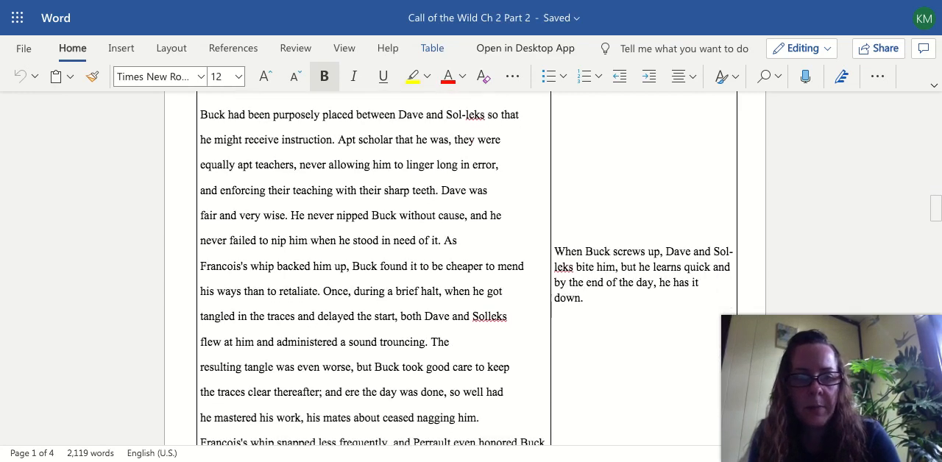
pyautogui.scroll(1, 471, 279)
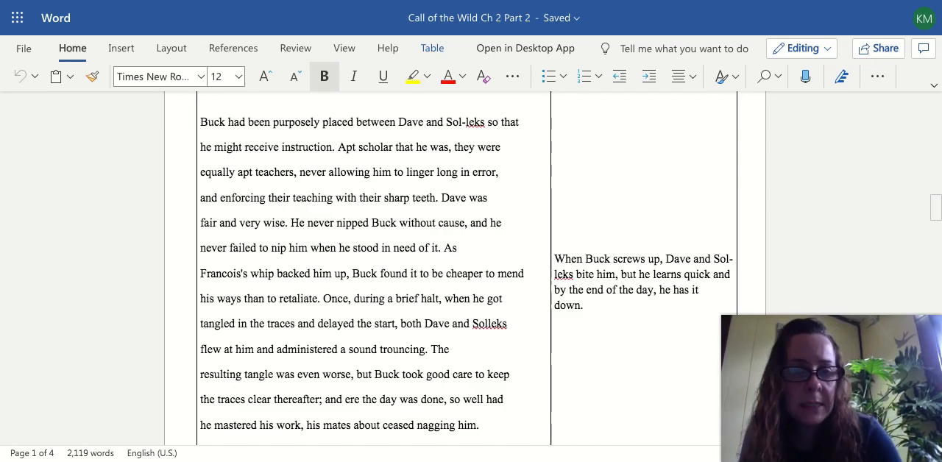
pyautogui.scroll(-1, 471, 279)
pyautogui.scroll(-1, 470, 279)
pyautogui.scroll(-2, 471, 280)
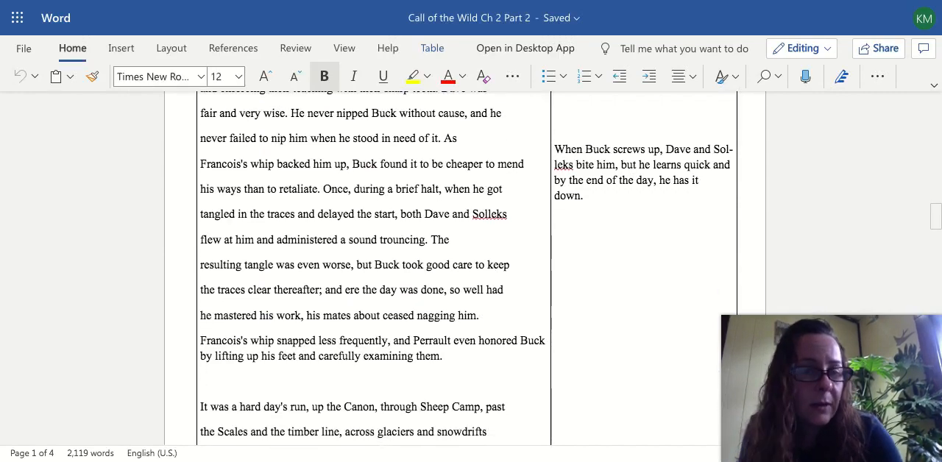
pyautogui.scroll(-1, 471, 279)
pyautogui.scroll(-1, 471, 280)
pyautogui.scroll(-1, 471, 279)
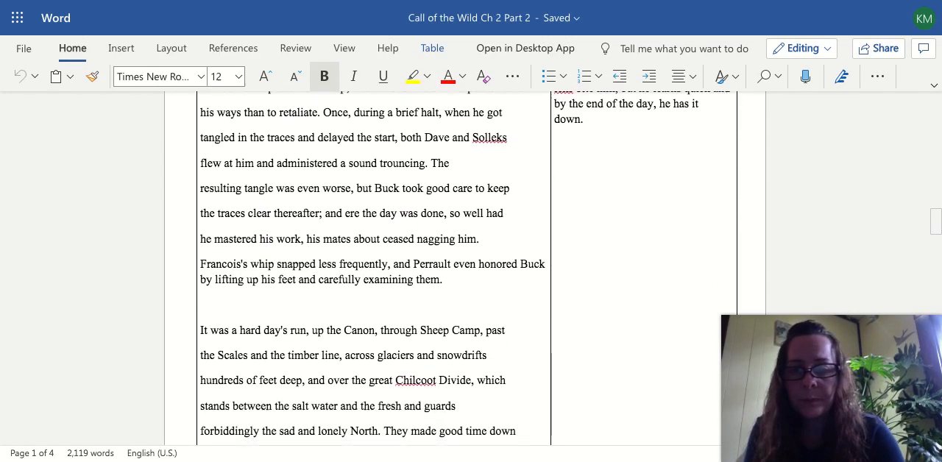
pyautogui.scroll(-2, 401, 397)
pyautogui.scroll(-3, 400, 397)
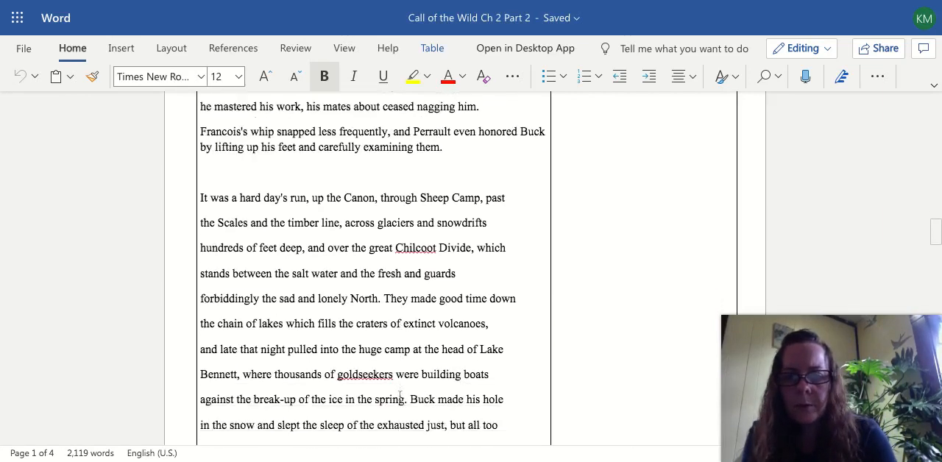
pyautogui.scroll(-1, 400, 397)
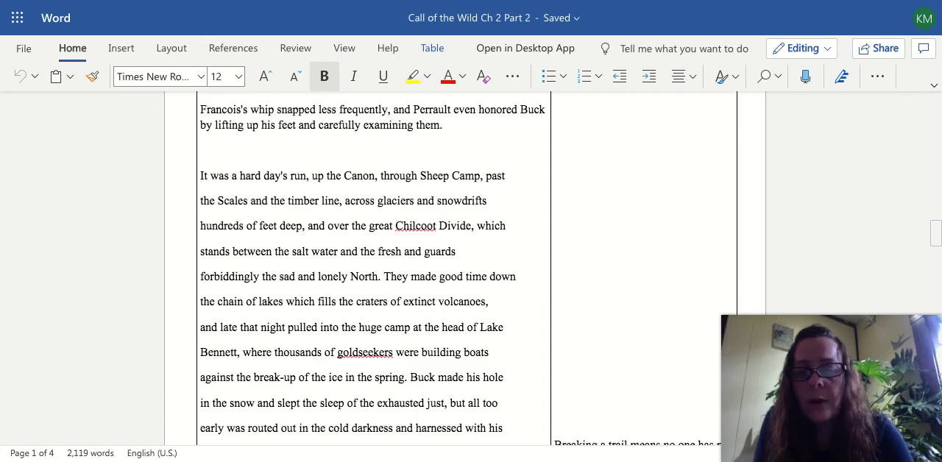
pyautogui.scroll(-1, 471, 273)
pyautogui.scroll(-1, 470, 272)
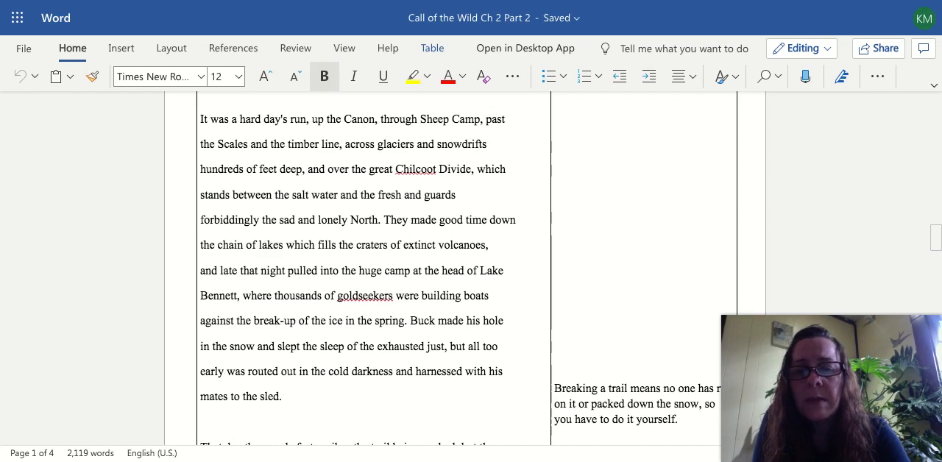
pyautogui.scroll(-3, 470, 272)
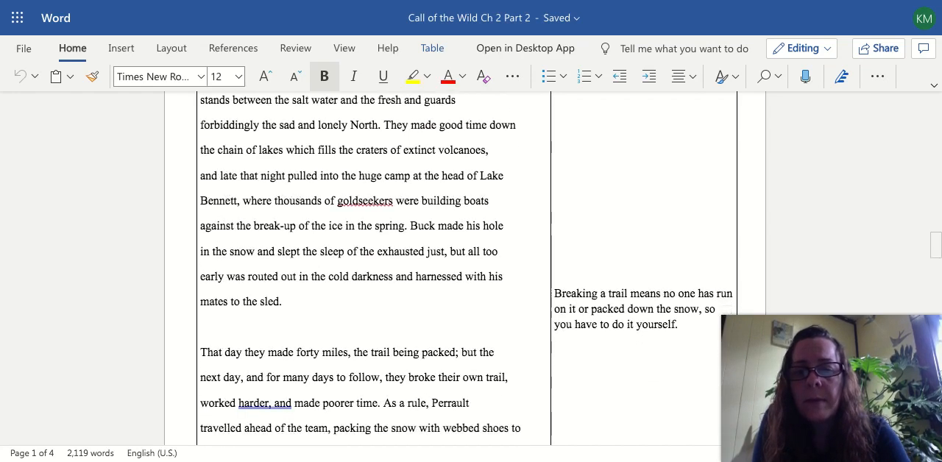
pyautogui.scroll(-2, 470, 272)
pyautogui.scroll(-2, 471, 273)
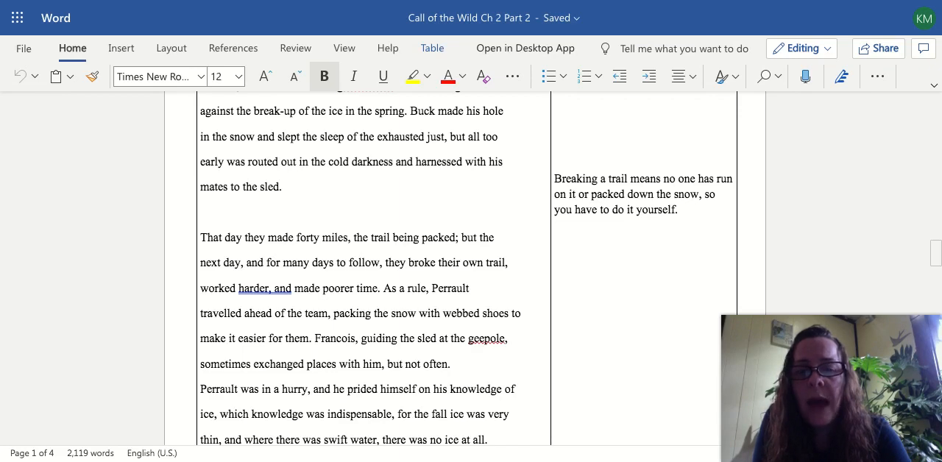
pyautogui.scroll(-1, 471, 272)
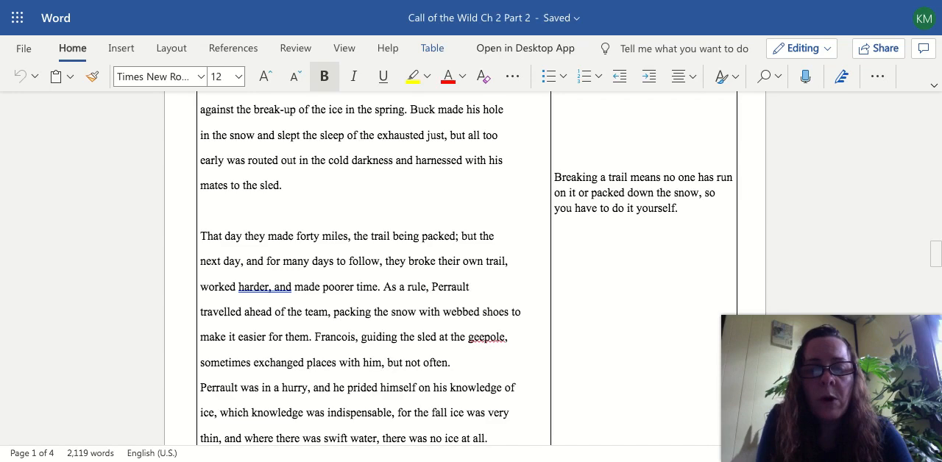
pyautogui.scroll(-1, 467, 271)
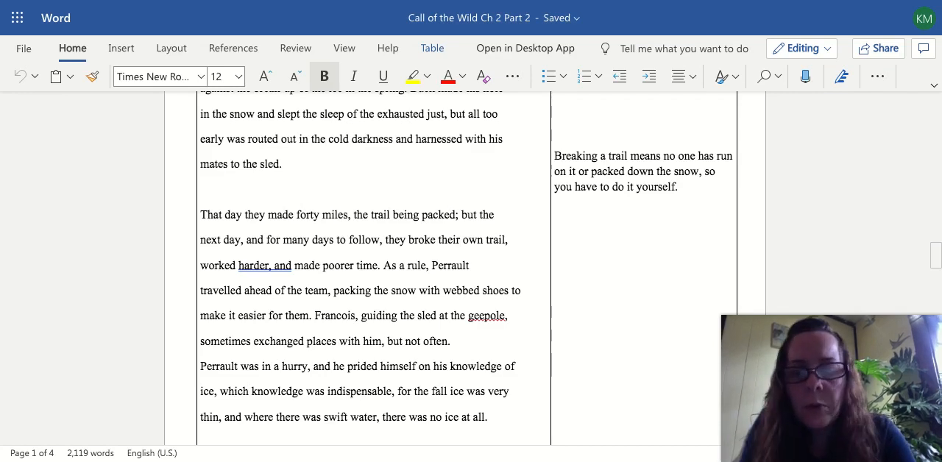
pyautogui.scroll(-1, 464, 265)
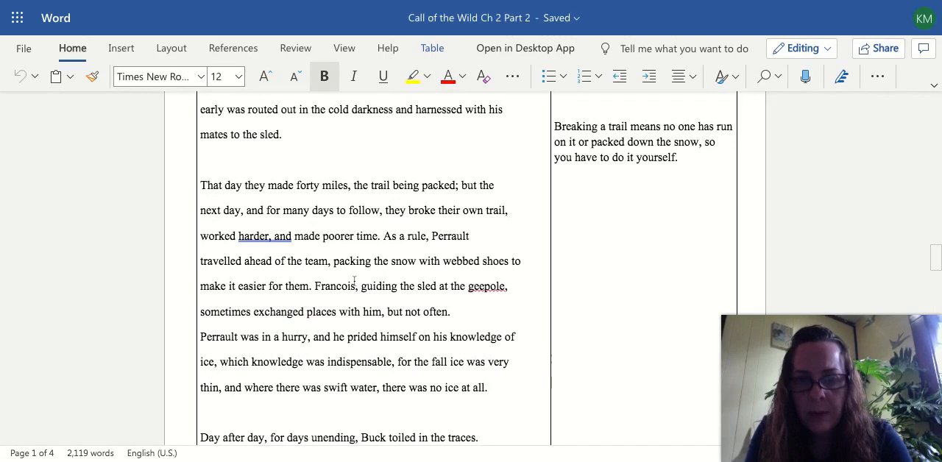
pyautogui.scroll(-1, 353, 280)
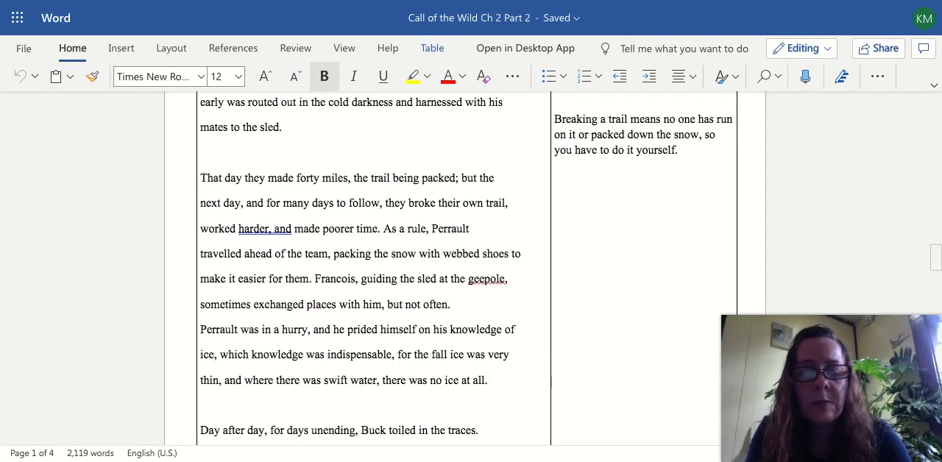
pyautogui.scroll(-1, 354, 280)
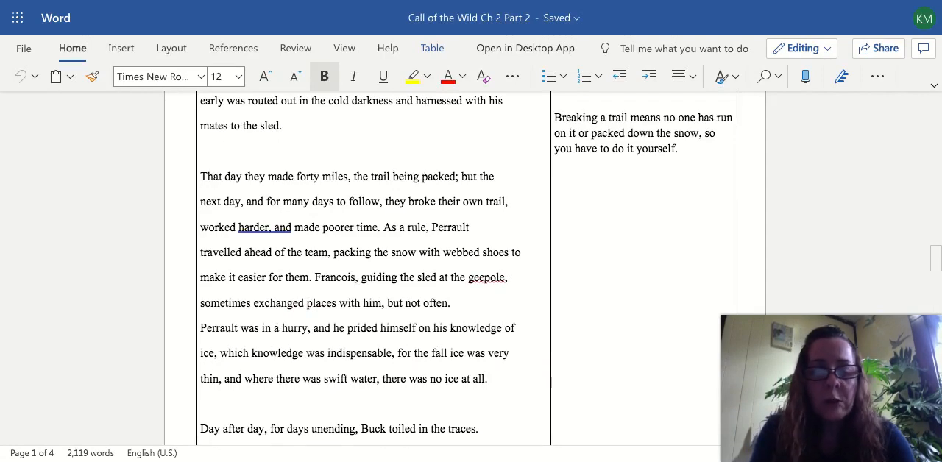
pyautogui.scroll(-1, 354, 281)
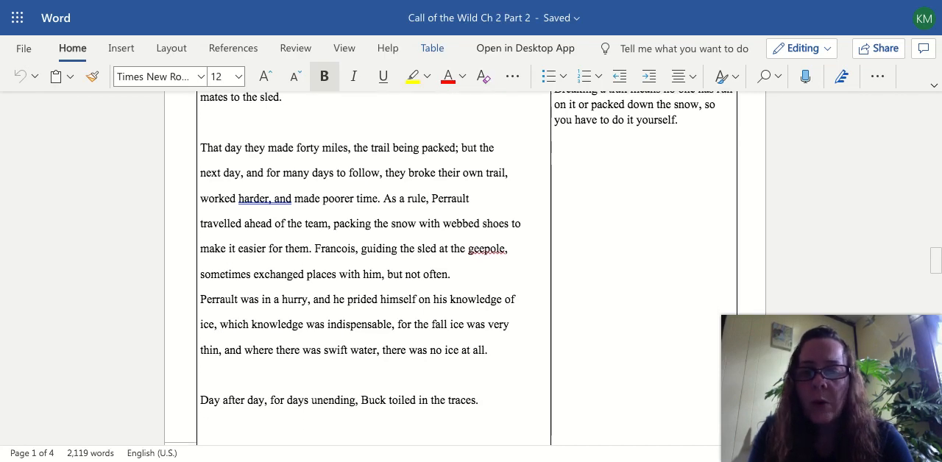
pyautogui.scroll(-2, 354, 280)
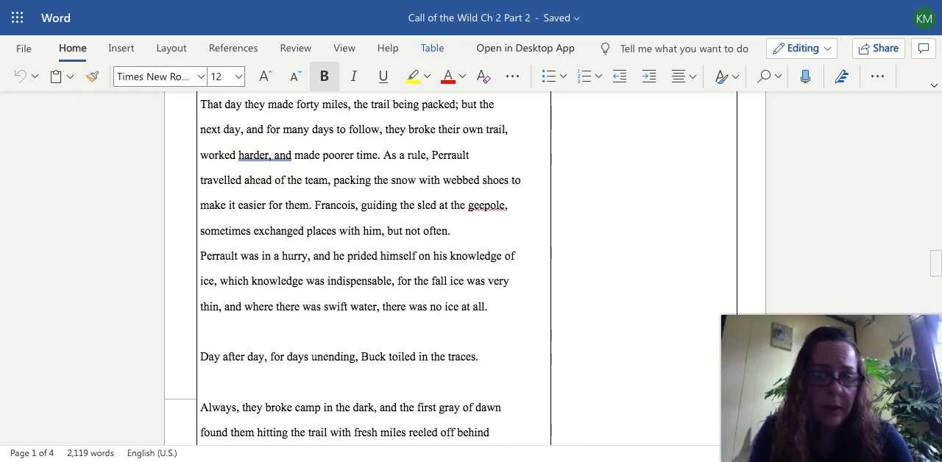
pyautogui.scroll(-1, 377, 268)
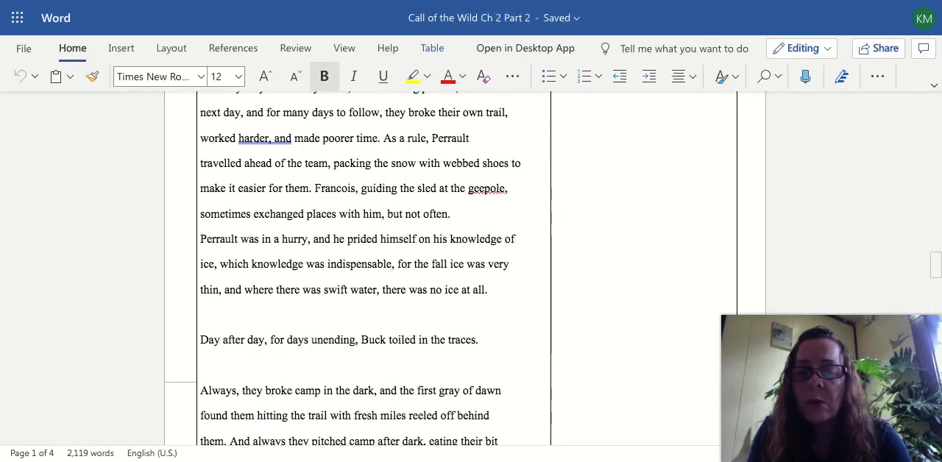
pyautogui.scroll(-1, 358, 268)
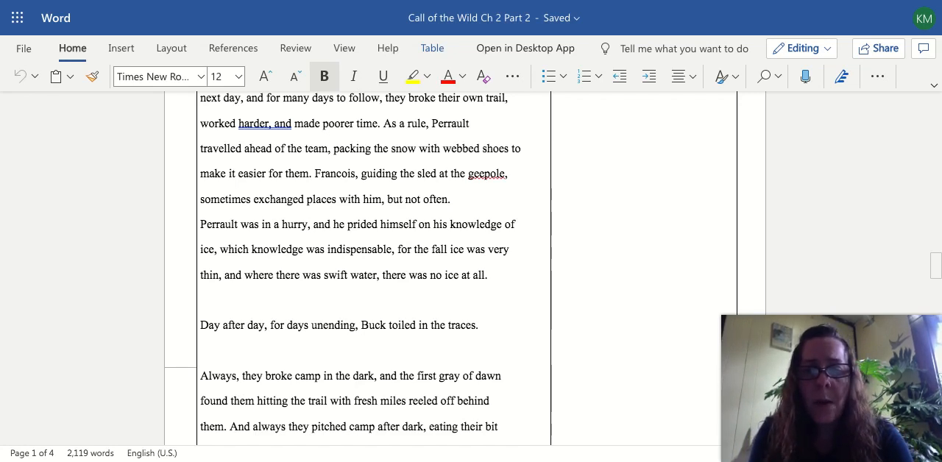
pyautogui.scroll(-1, 367, 265)
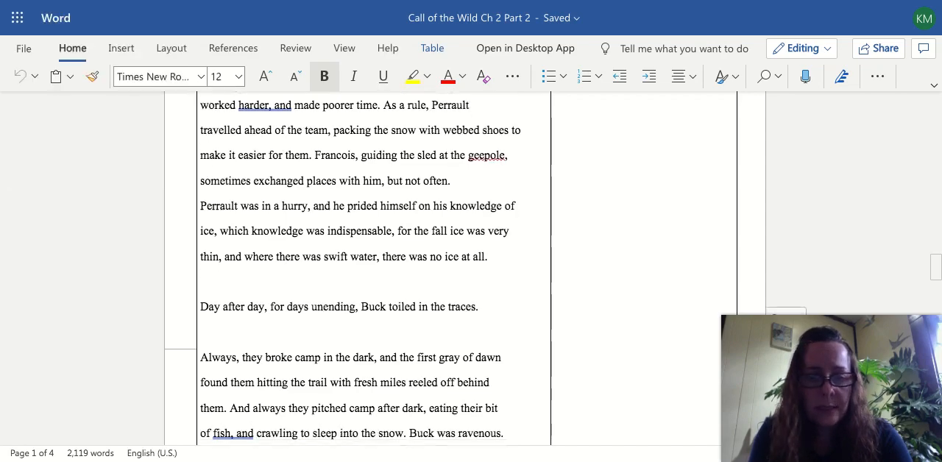
pyautogui.scroll(-2, 367, 265)
pyautogui.scroll(-1, 368, 265)
pyautogui.scroll(-1, 367, 265)
pyautogui.scroll(-1, 368, 265)
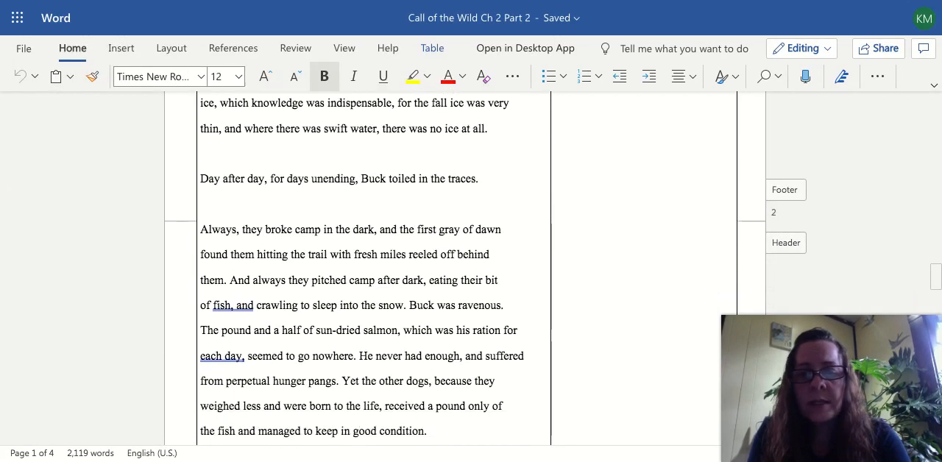
pyautogui.scroll(-1, 367, 265)
pyautogui.scroll(-1, 368, 265)
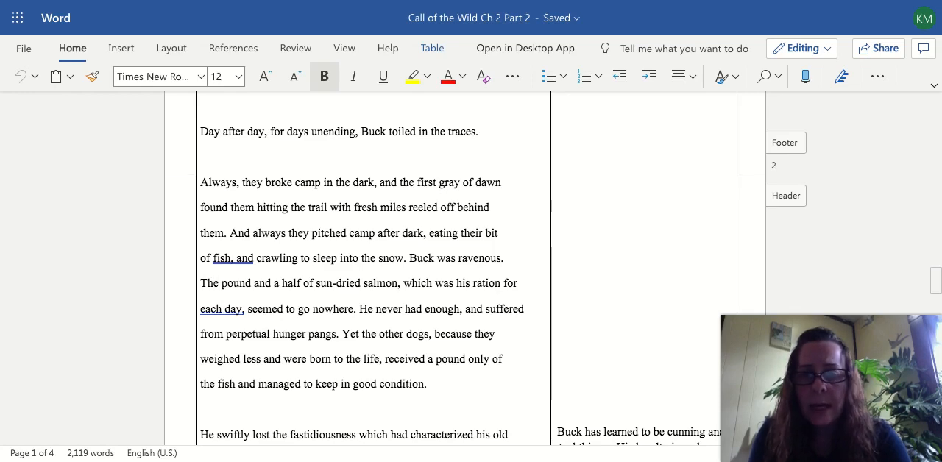
pyautogui.scroll(-1, 471, 280)
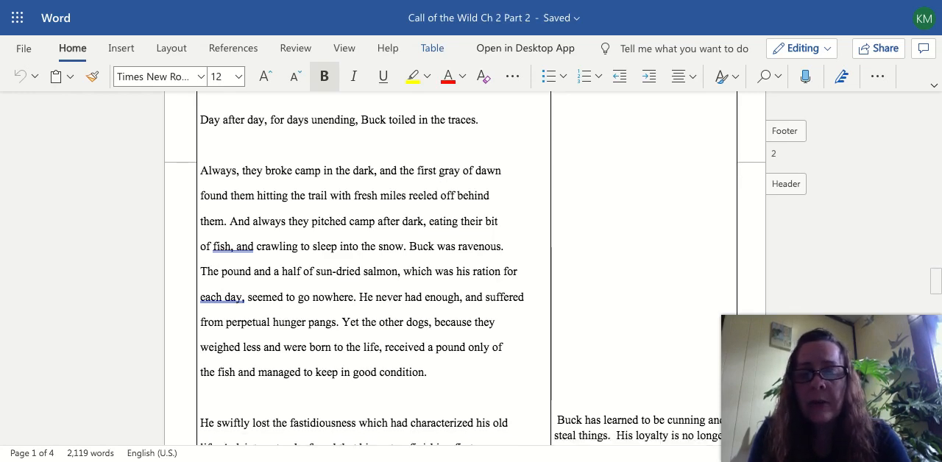
pyautogui.scroll(-1, 471, 280)
pyautogui.scroll(-1, 471, 279)
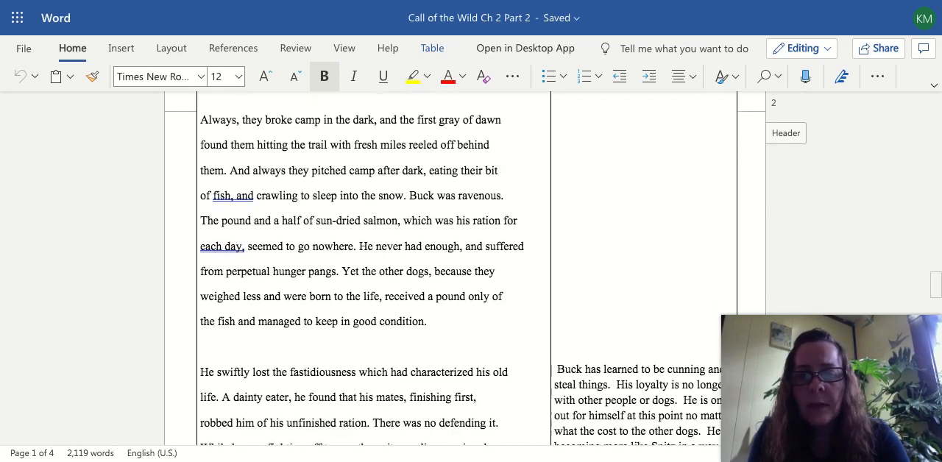
pyautogui.scroll(-1, 471, 279)
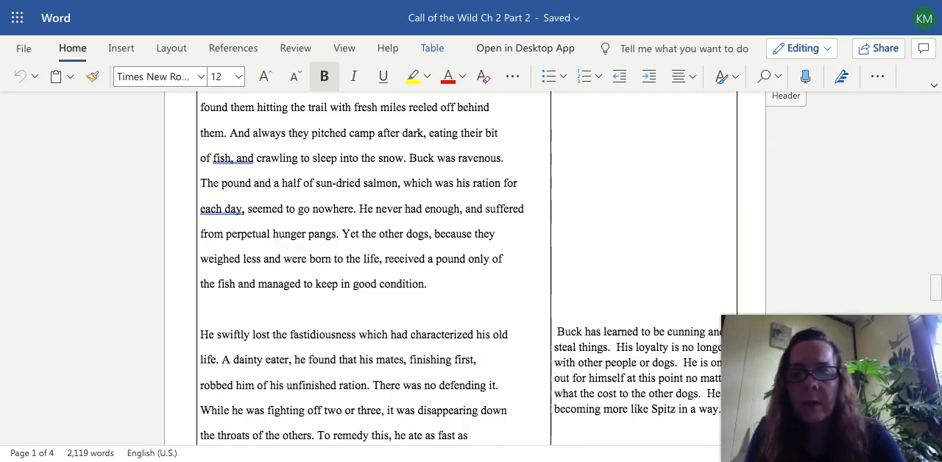
pyautogui.scroll(-2, 471, 279)
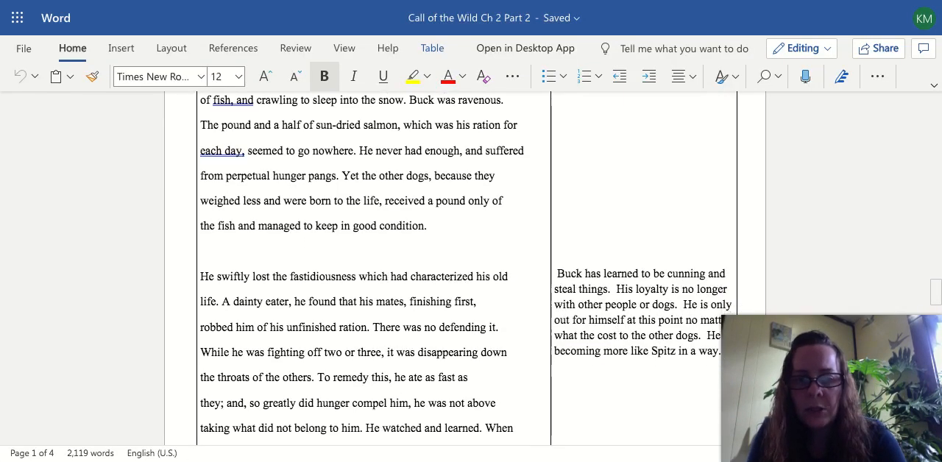
pyautogui.scroll(-2, 471, 280)
pyautogui.scroll(-1, 471, 280)
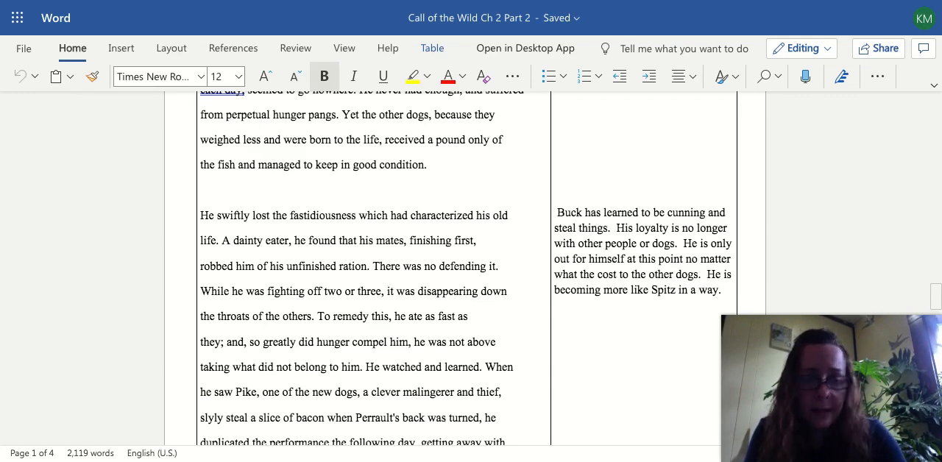
pyautogui.scroll(-3, 471, 272)
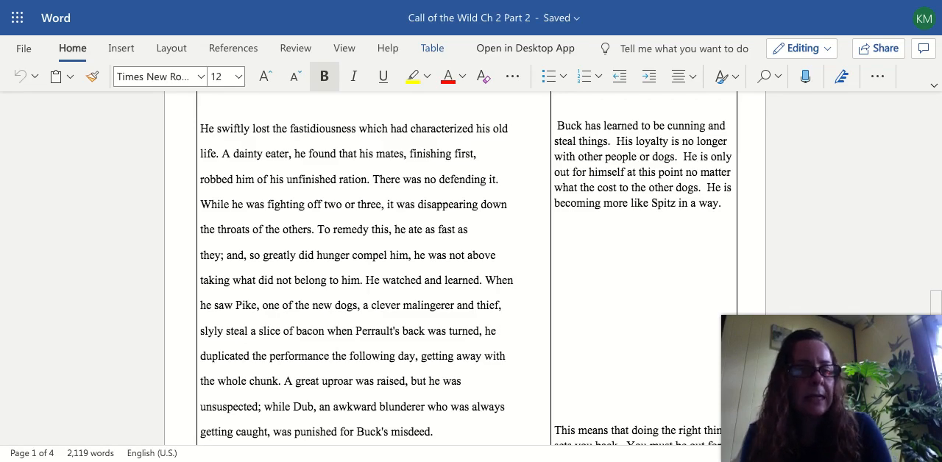
pyautogui.scroll(-3, 471, 268)
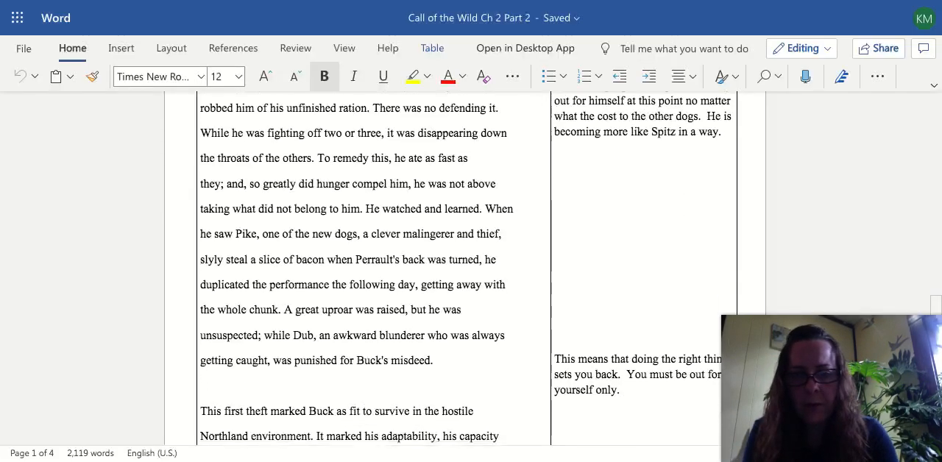
pyautogui.scroll(-1, 471, 268)
pyautogui.scroll(-1, 471, 268)
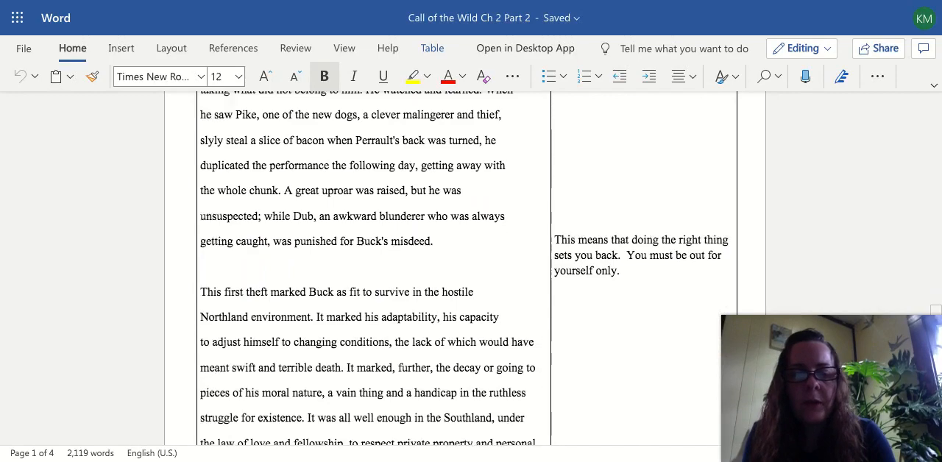
pyautogui.scroll(-1, 471, 269)
pyautogui.scroll(-1, 471, 268)
pyautogui.scroll(-2, 471, 269)
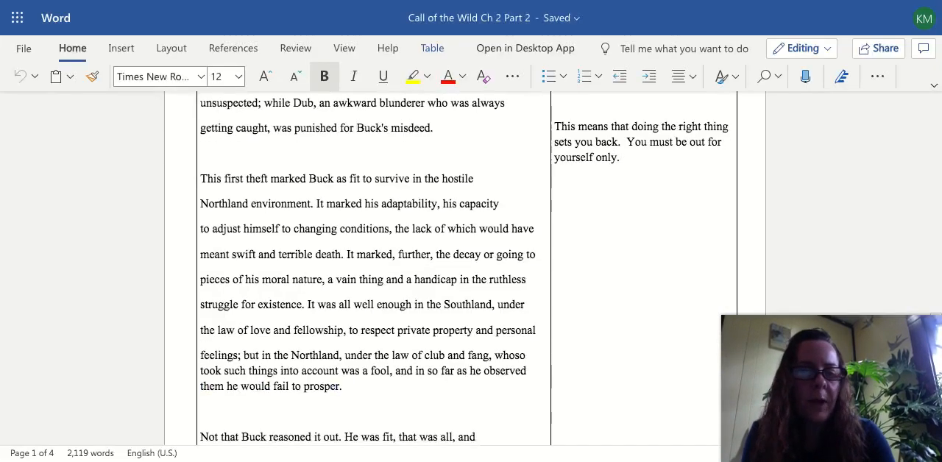
pyautogui.scroll(-2, 470, 268)
pyautogui.scroll(1, 471, 269)
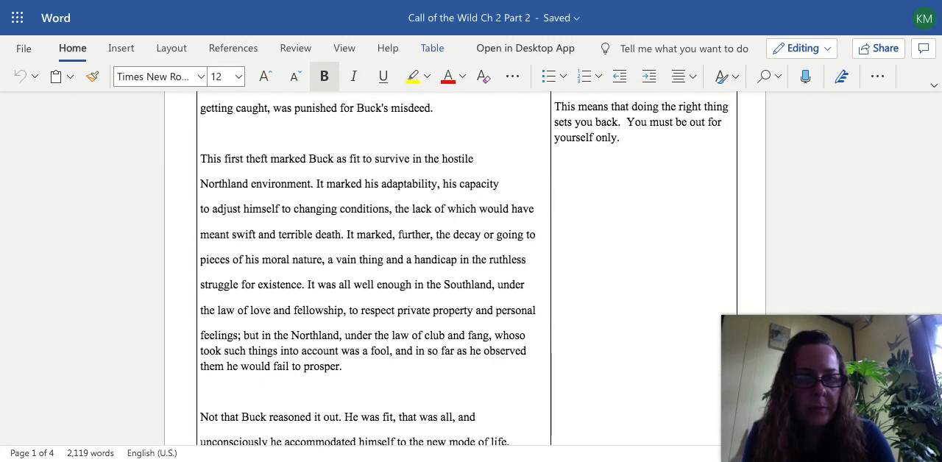
pyautogui.scroll(-1, 471, 268)
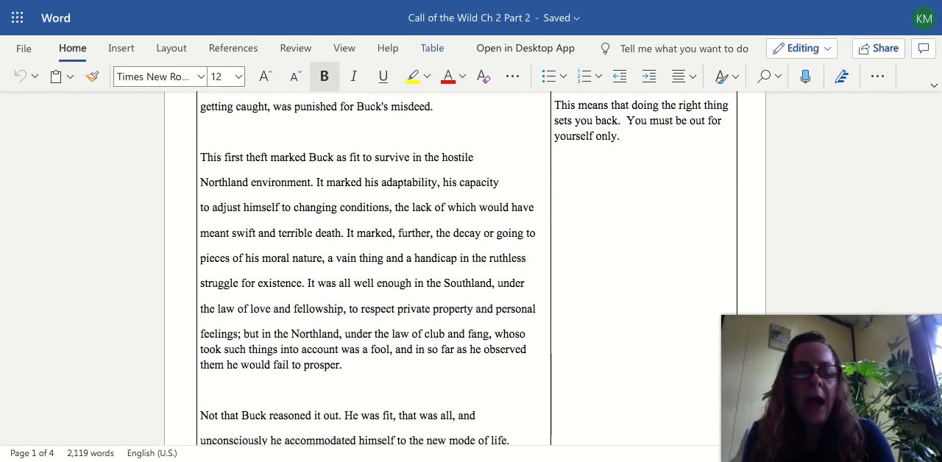
pyautogui.scroll(-1, 673, 146)
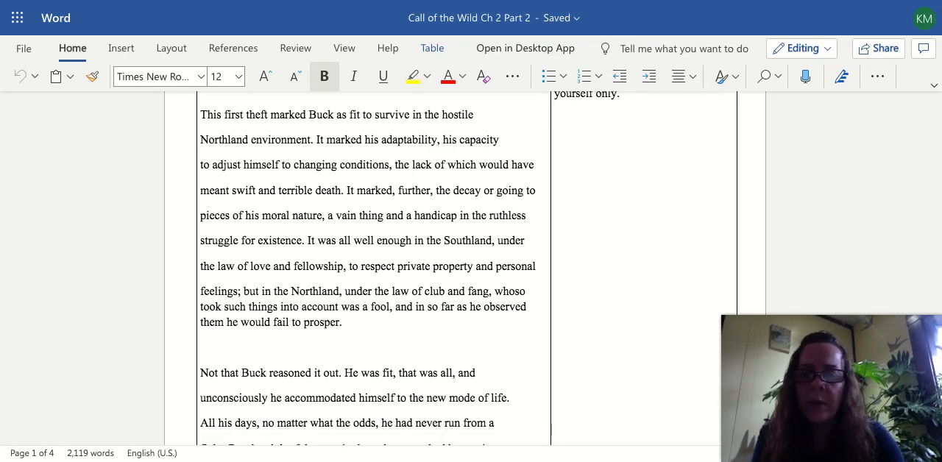
pyautogui.scroll(-2, 471, 272)
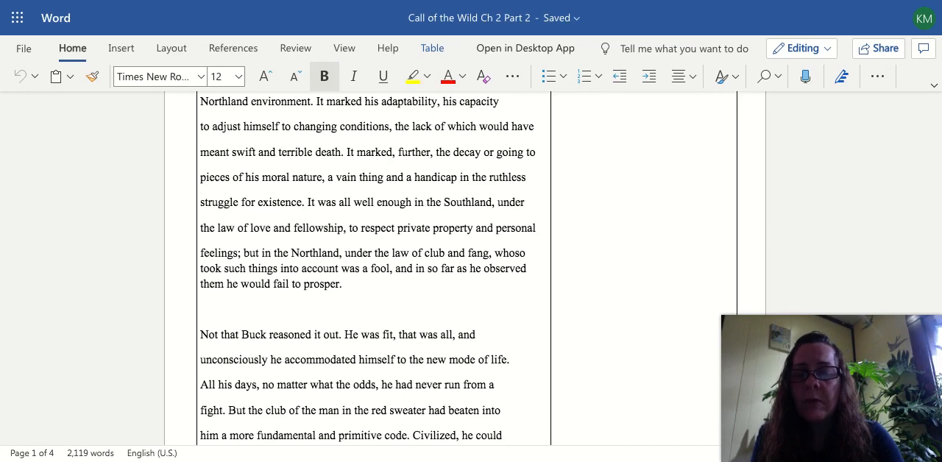
pyautogui.scroll(-1, 471, 272)
pyautogui.scroll(-1, 471, 272)
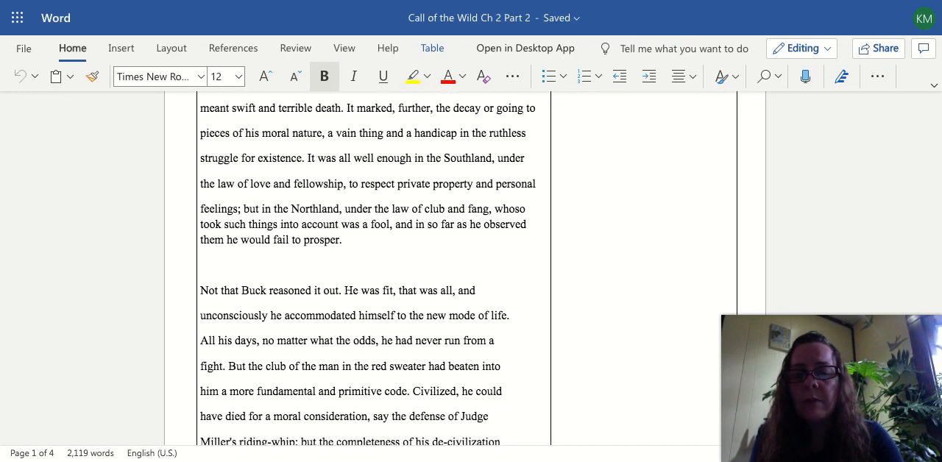
pyautogui.scroll(-1, 471, 272)
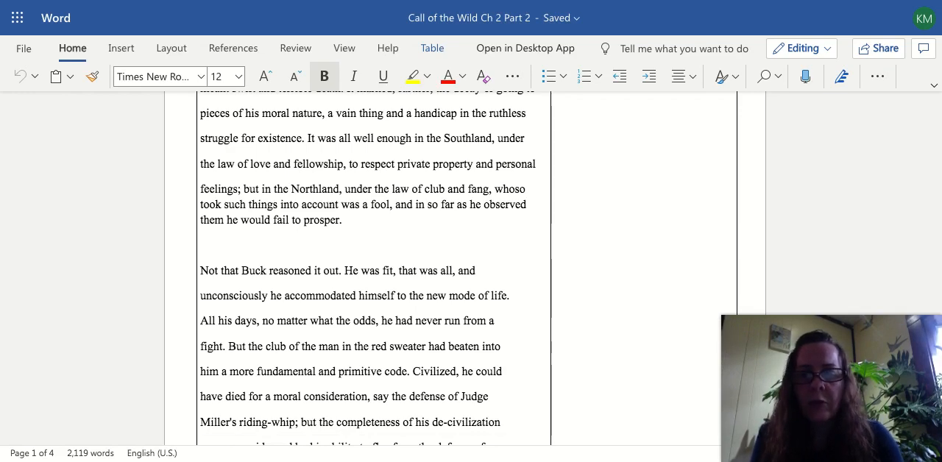
pyautogui.scroll(-1, 471, 272)
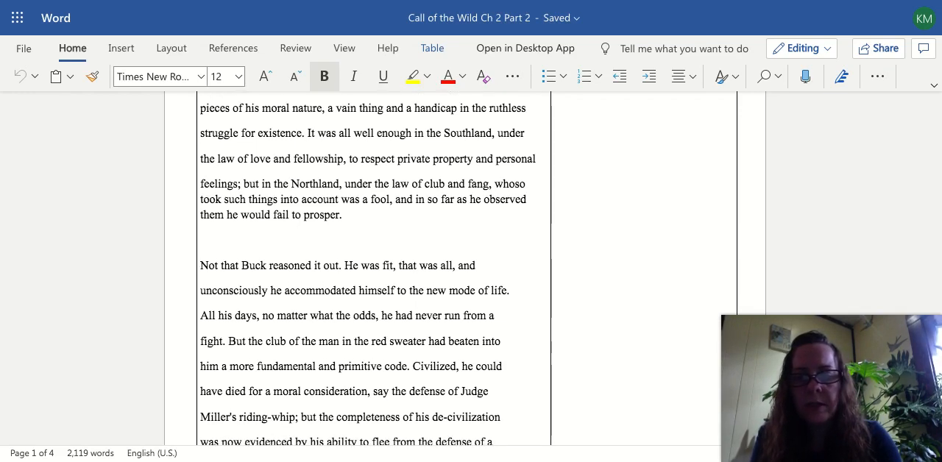
pyautogui.scroll(-1, 368, 272)
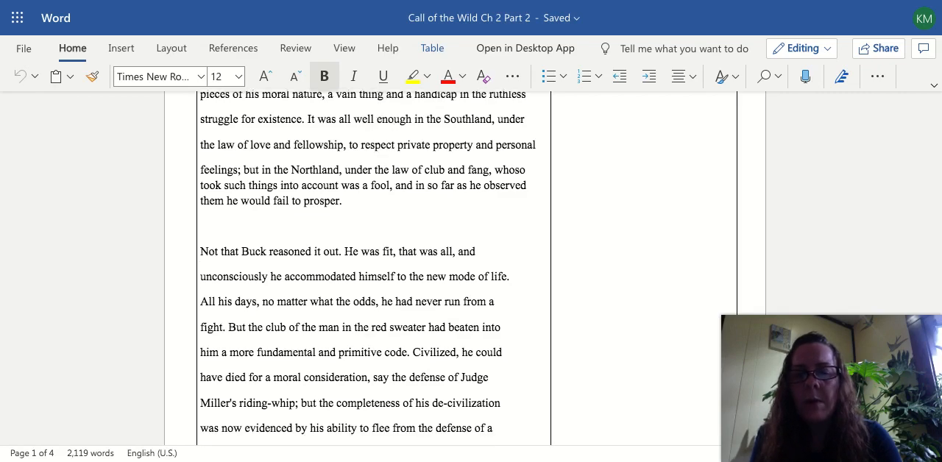
pyautogui.scroll(-2, 367, 272)
pyautogui.scroll(-1, 368, 272)
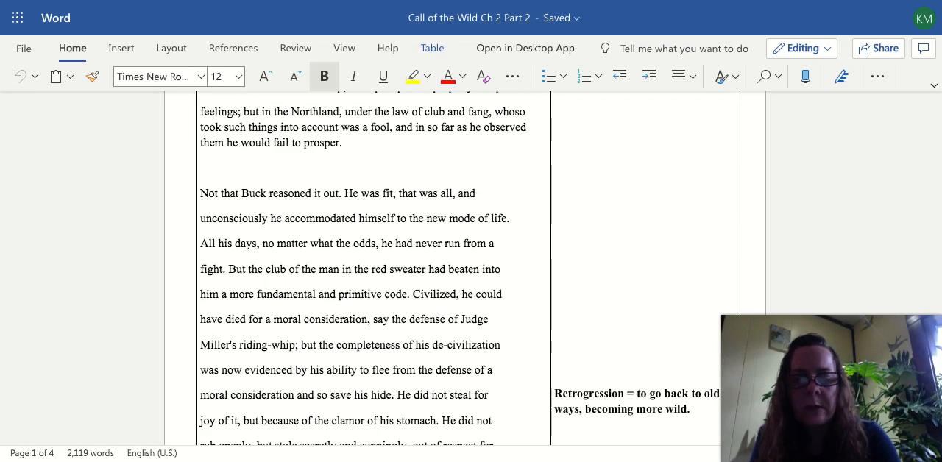
pyautogui.scroll(-2, 368, 272)
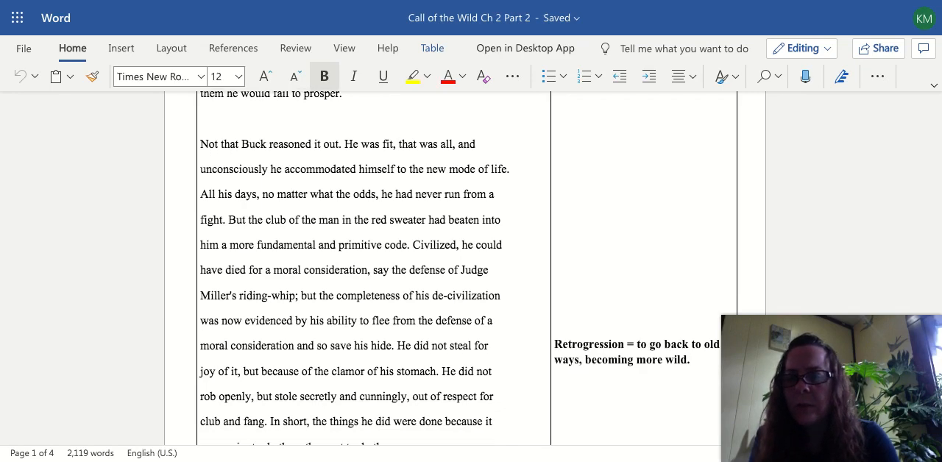
pyautogui.scroll(-2, 459, 263)
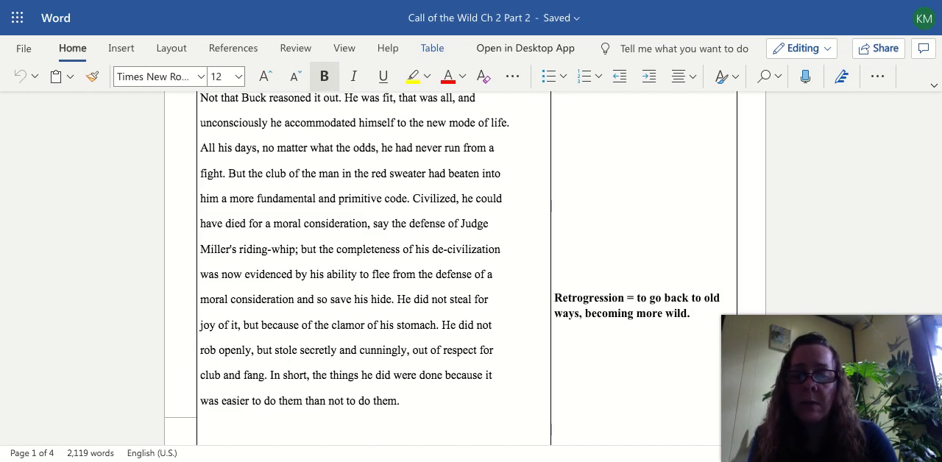
pyautogui.scroll(-1, 442, 269)
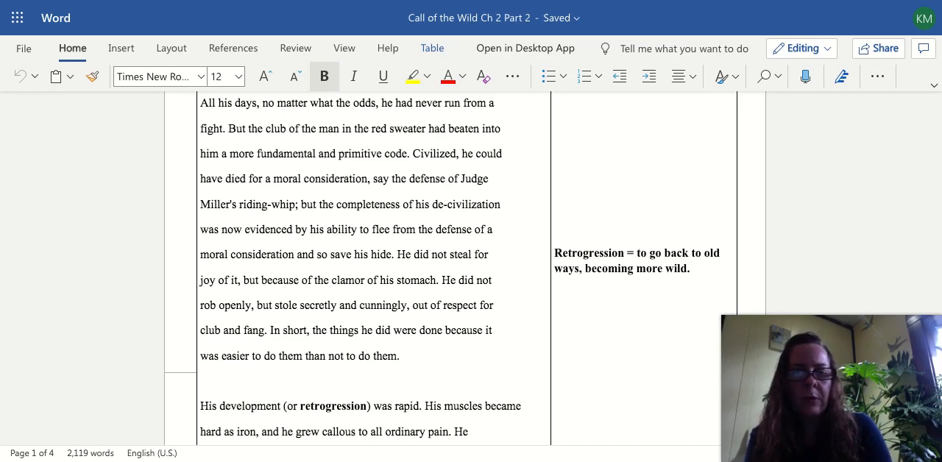
pyautogui.scroll(-2, 441, 265)
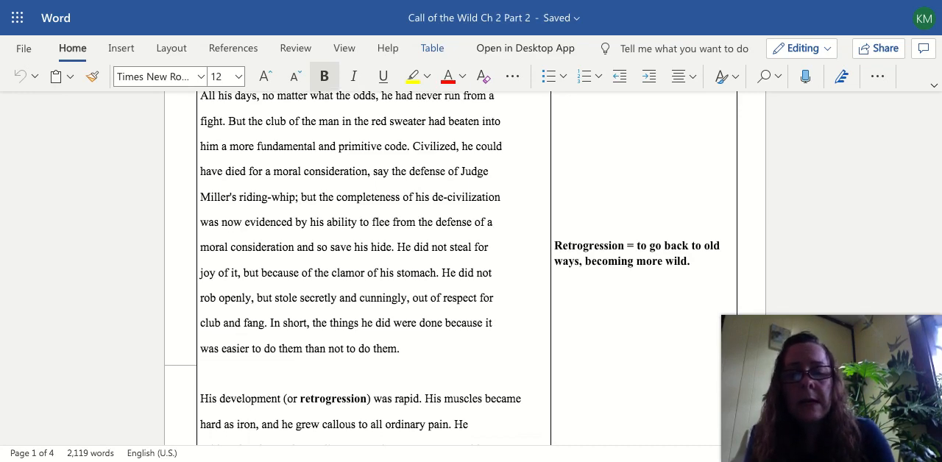
pyautogui.scroll(-1, 441, 264)
pyautogui.scroll(-2, 441, 264)
pyautogui.scroll(-2, 441, 265)
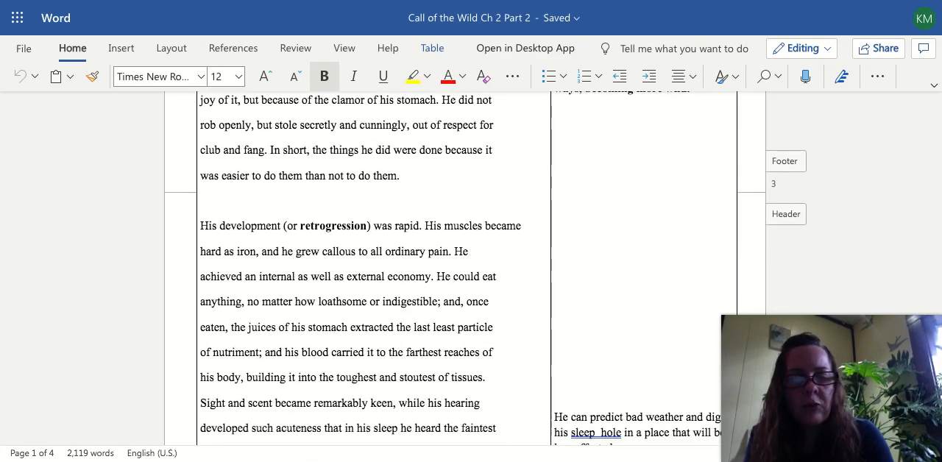
pyautogui.scroll(-1, 442, 265)
pyautogui.scroll(-1, 441, 264)
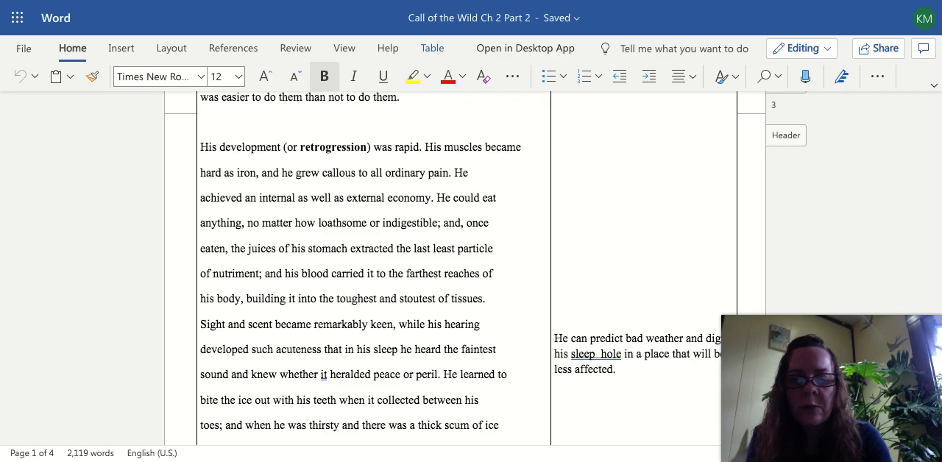
pyautogui.scroll(-2, 471, 272)
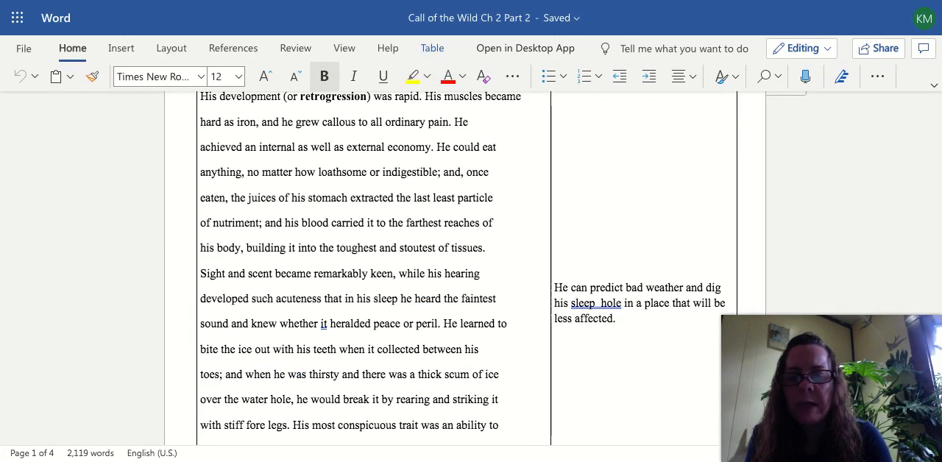
pyautogui.scroll(-1, 471, 264)
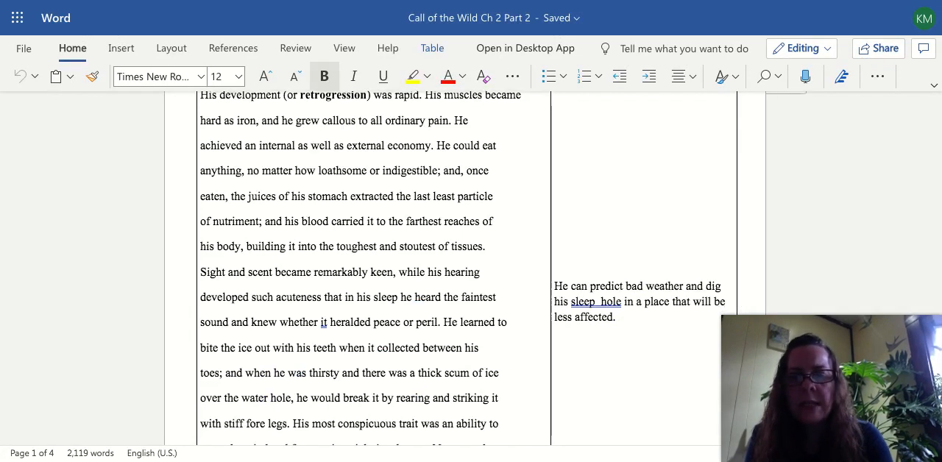
pyautogui.scroll(-1, 463, 268)
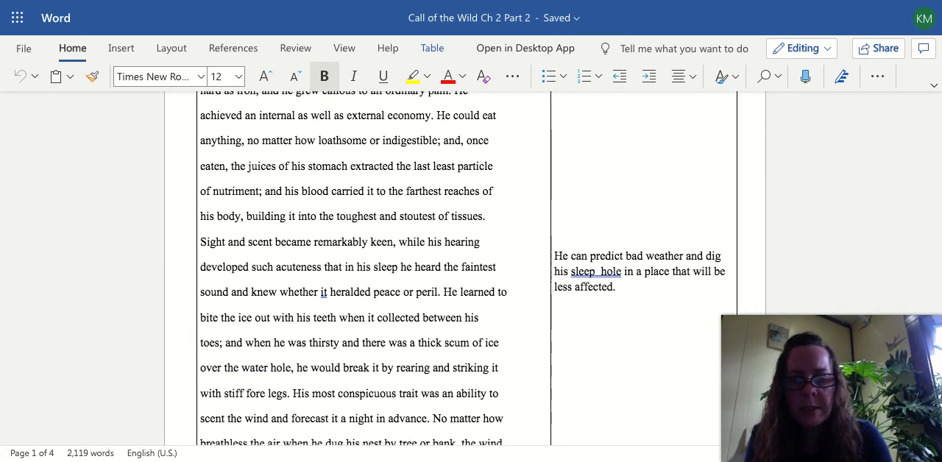
pyautogui.scroll(-1, 463, 269)
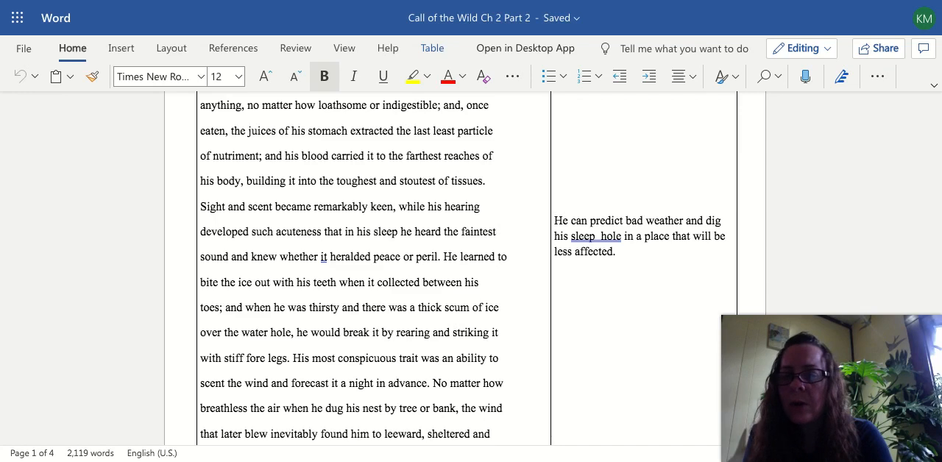
pyautogui.scroll(-2, 463, 268)
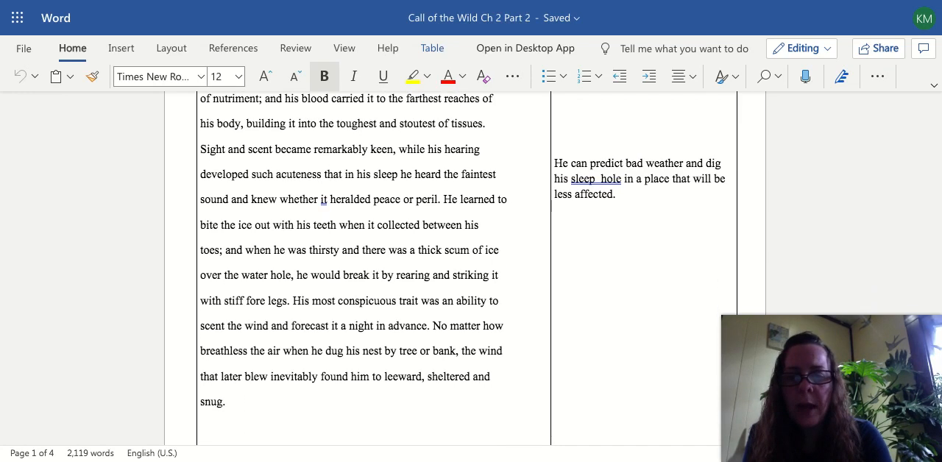
pyautogui.scroll(-1, 462, 268)
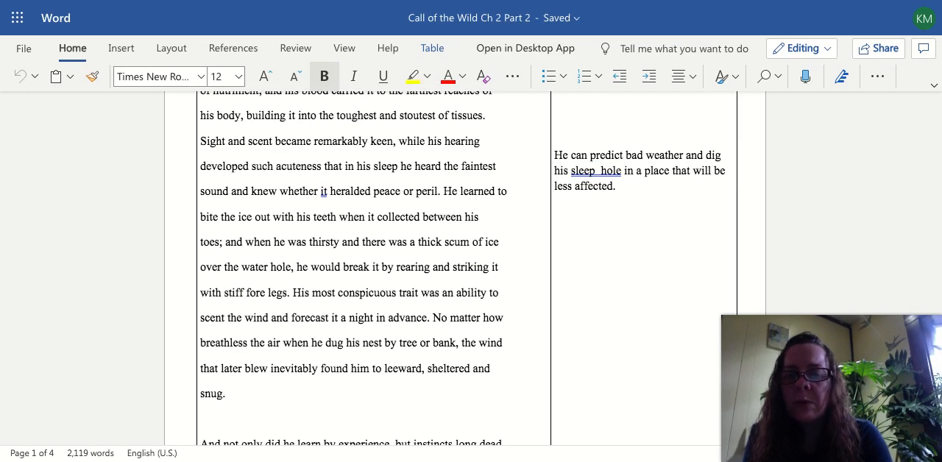
pyautogui.scroll(1, 462, 269)
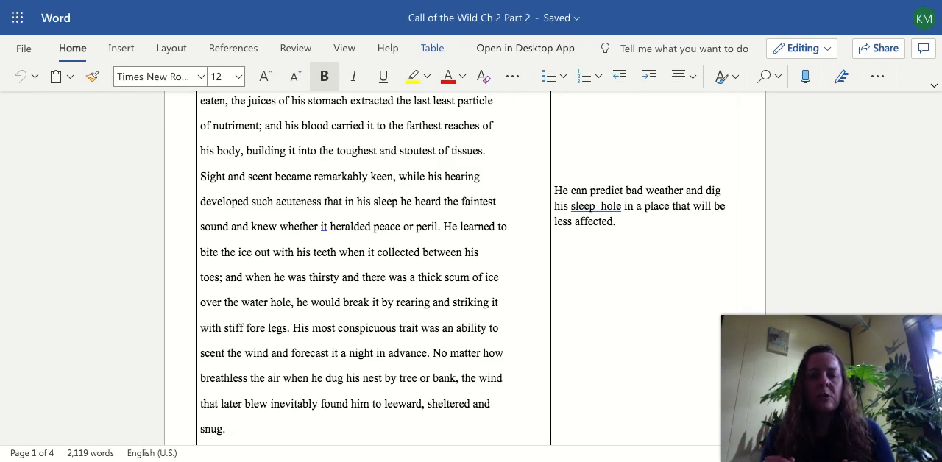
pyautogui.scroll(-5, 374, 265)
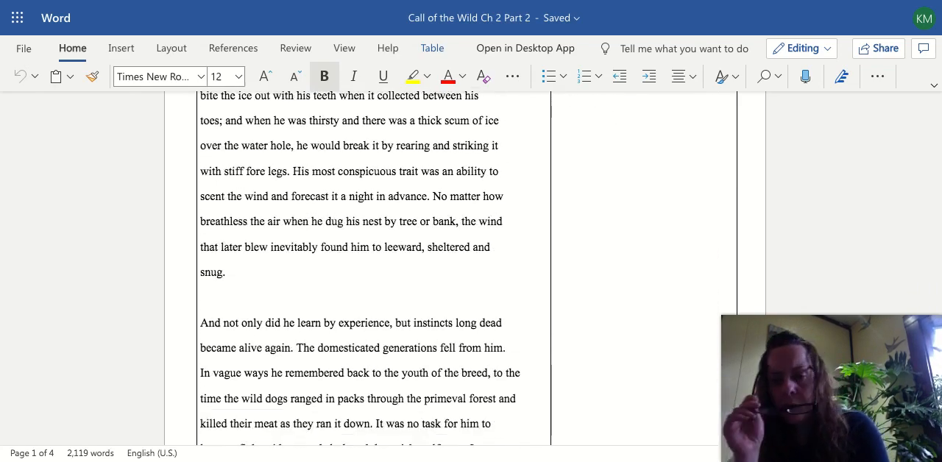
pyautogui.scroll(-4, 373, 264)
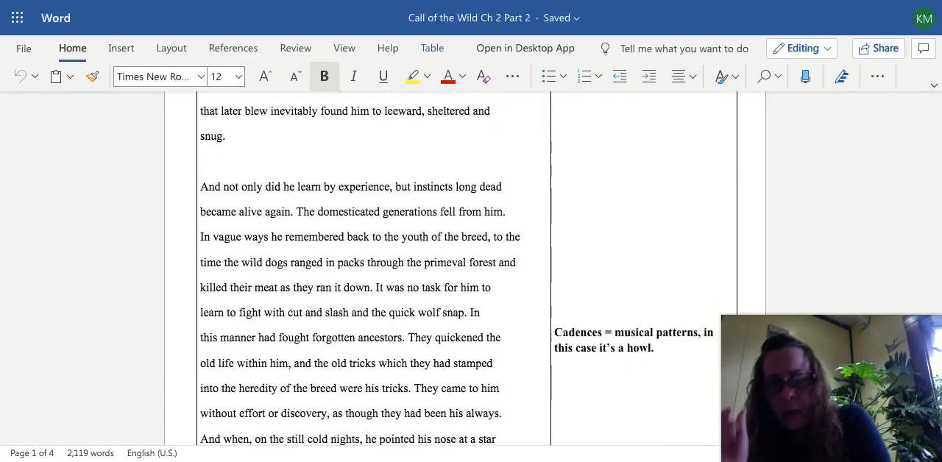
pyautogui.scroll(-2, 374, 264)
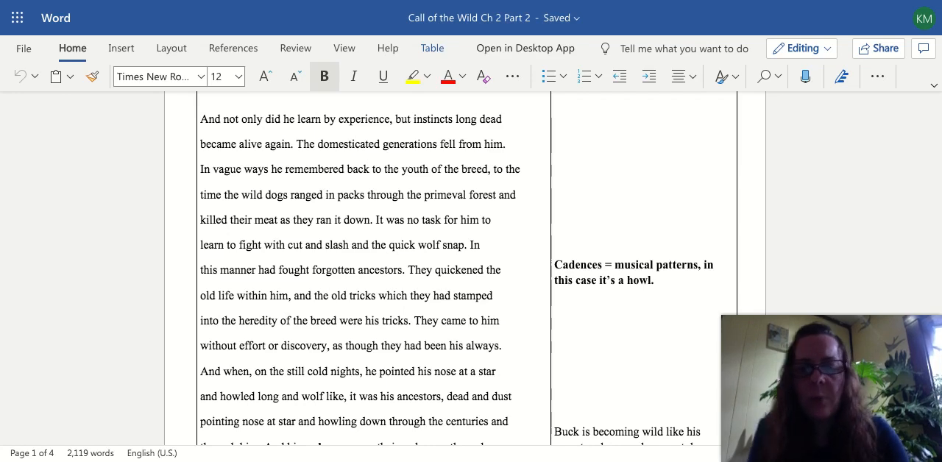
pyautogui.scroll(-1, 456, 268)
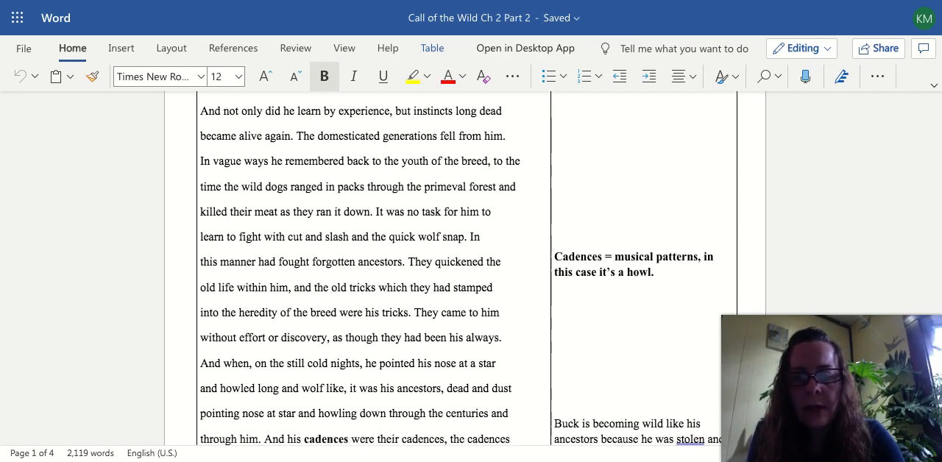
pyautogui.scroll(-3, 456, 269)
pyautogui.scroll(-2, 471, 279)
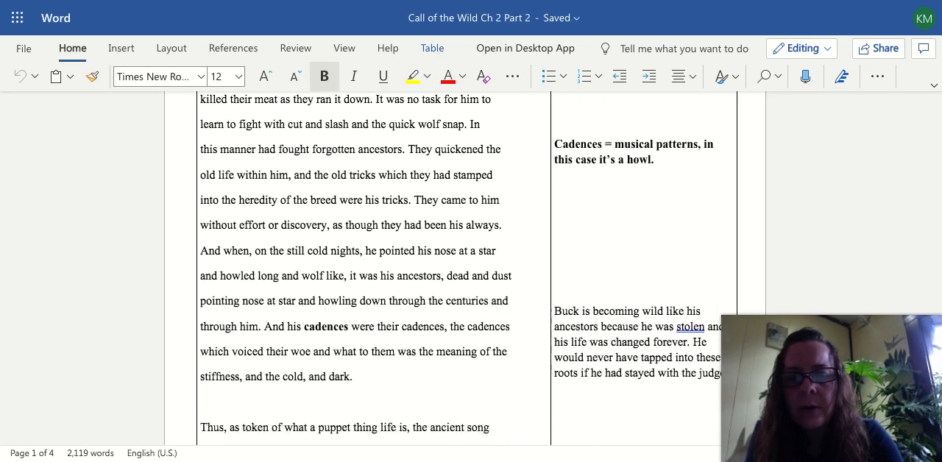
pyautogui.scroll(-2, 470, 279)
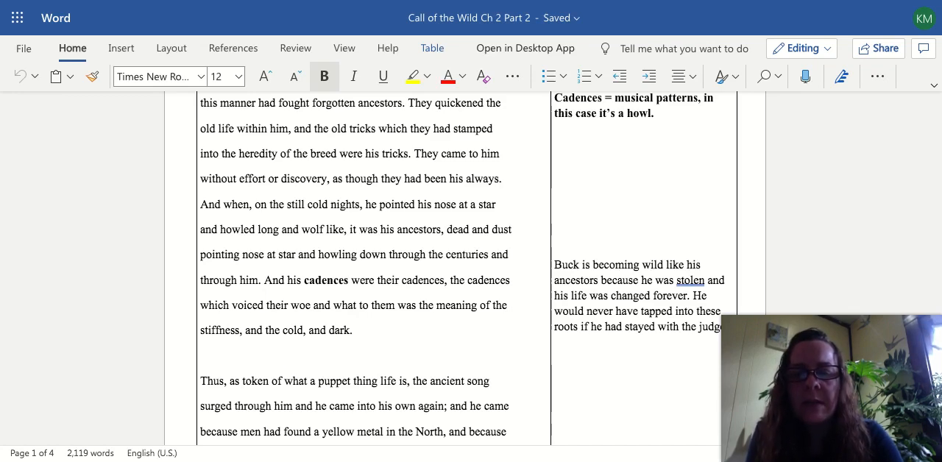
pyautogui.scroll(1, 463, 269)
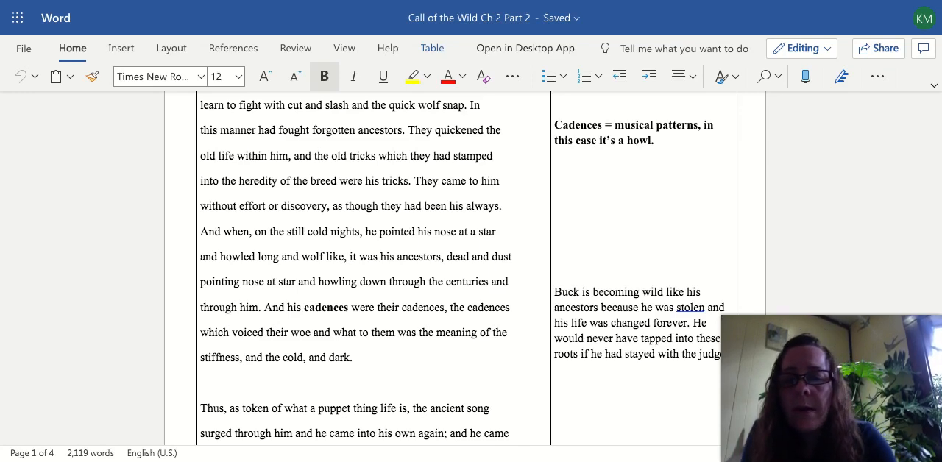
pyautogui.scroll(-3, 471, 277)
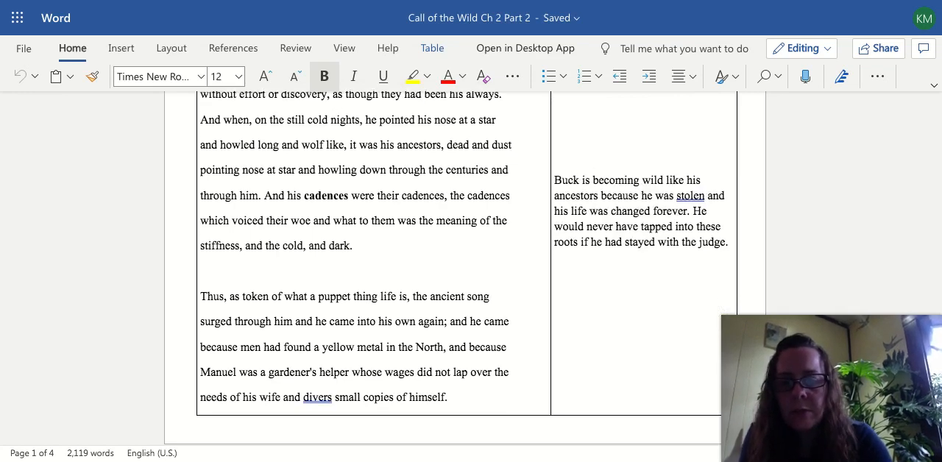